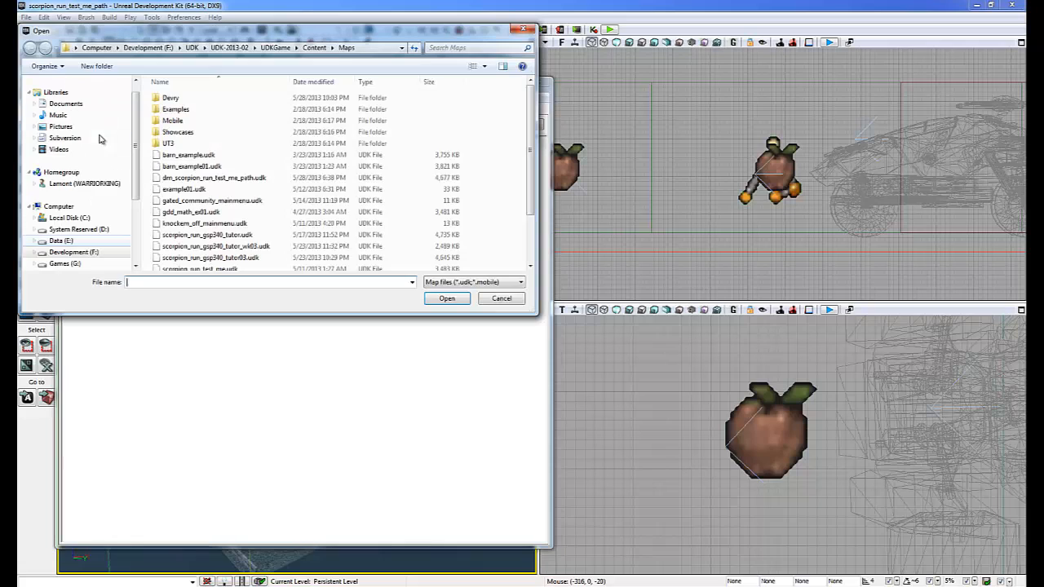
Add barn_example01.udk to the map as a streaming level using the Kismet streaming method
{"action": "left_click", "coordinate": [194, 166]}
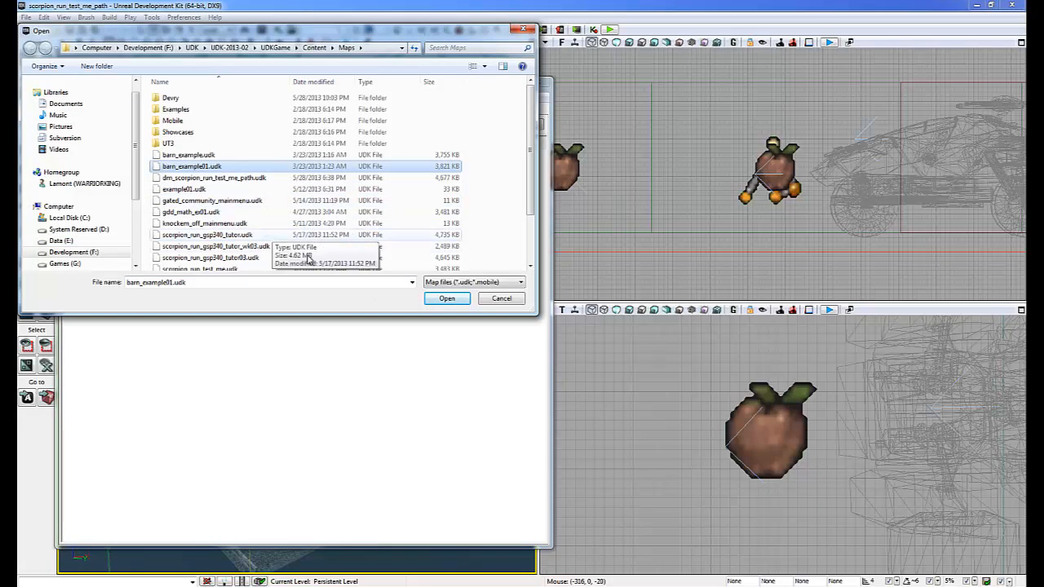
{"action": "left_click", "coordinate": [447, 299]}
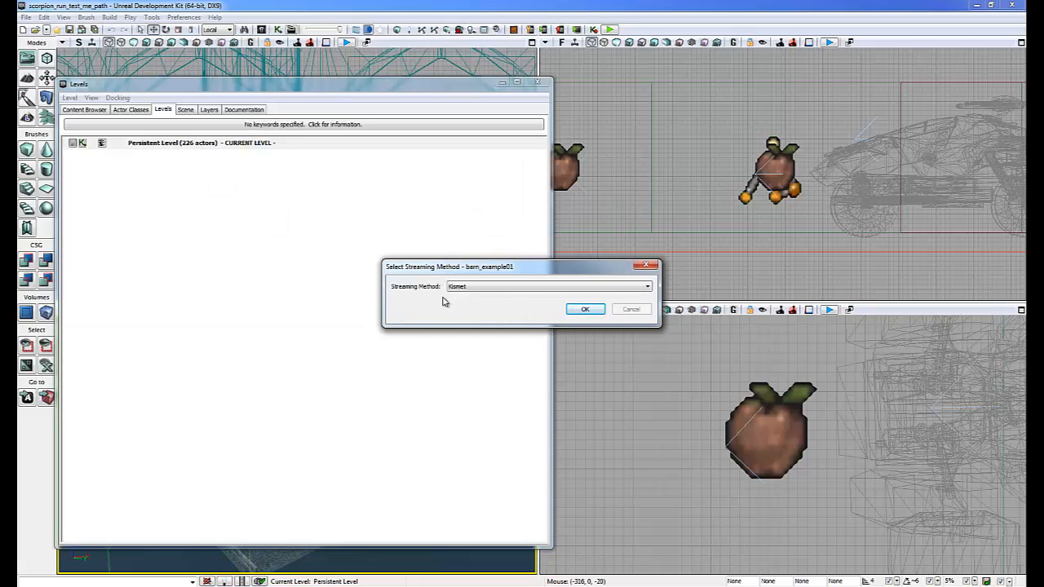
{"action": "left_click", "coordinate": [584, 309]}
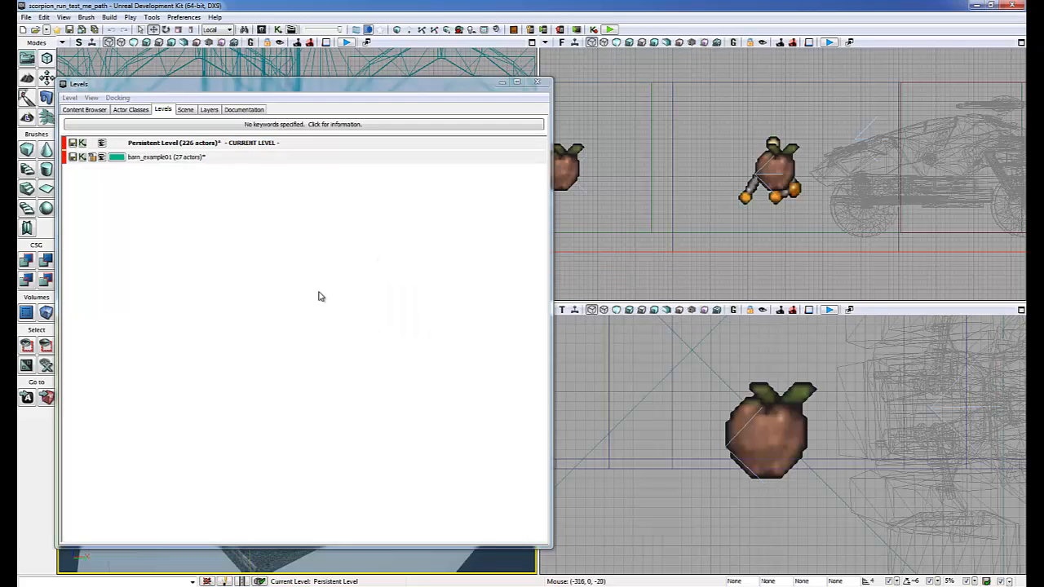
{"action": "left_click", "coordinate": [537, 82]}
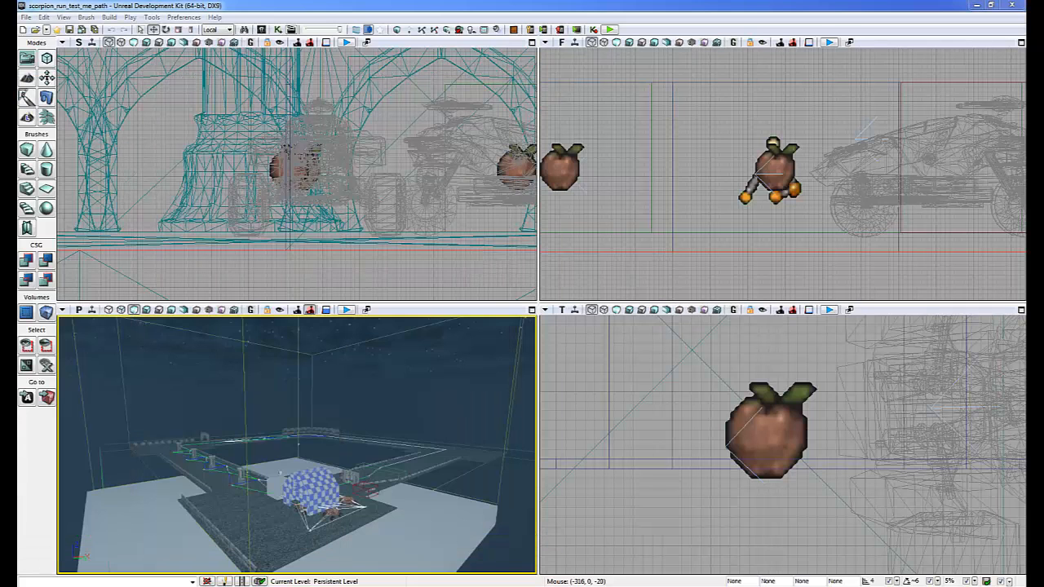
Make barn_example01 the current level
{"action": "left_click", "coordinate": [532, 310]}
{"action": "mouse_move", "coordinate": [228, 357]}
{"action": "left_mouse_down"}
{"action": "mouse_move", "coordinate": [240, 413]}
{"action": "mouse_move", "coordinate": [222, 364]}
{"action": "mouse_move", "coordinate": [282, 338]}
{"action": "mouse_move", "coordinate": [271, 378]}
{"action": "mouse_move", "coordinate": [254, 288]}
{"action": "mouse_move", "coordinate": [223, 422]}
{"action": "mouse_move", "coordinate": [235, 366]}
{"action": "mouse_move", "coordinate": [252, 429]}
{"action": "mouse_move", "coordinate": [234, 425]}
{"action": "mouse_move", "coordinate": [237, 351]}
{"action": "mouse_move", "coordinate": [233, 422]}
{"action": "mouse_move", "coordinate": [262, 365]}
{"action": "mouse_move", "coordinate": [231, 343]}
{"action": "left_mouse_up"}
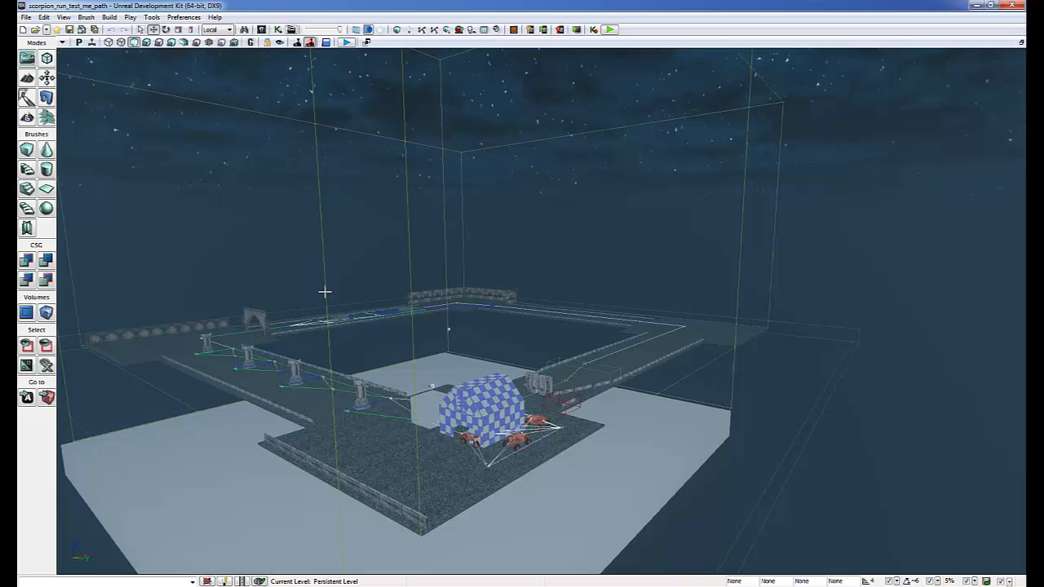
{"action": "left_click_drag", "start_coordinate": [18, 42], "coordinate": [436, 67]}
{"action": "left_click", "coordinate": [173, 128]}
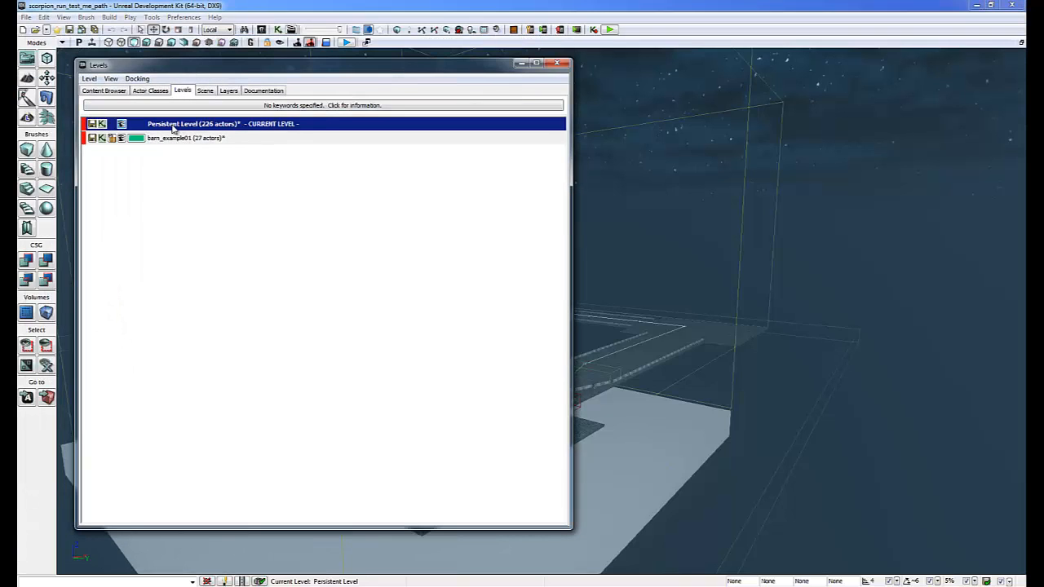
{"action": "right_click", "coordinate": [174, 128]}
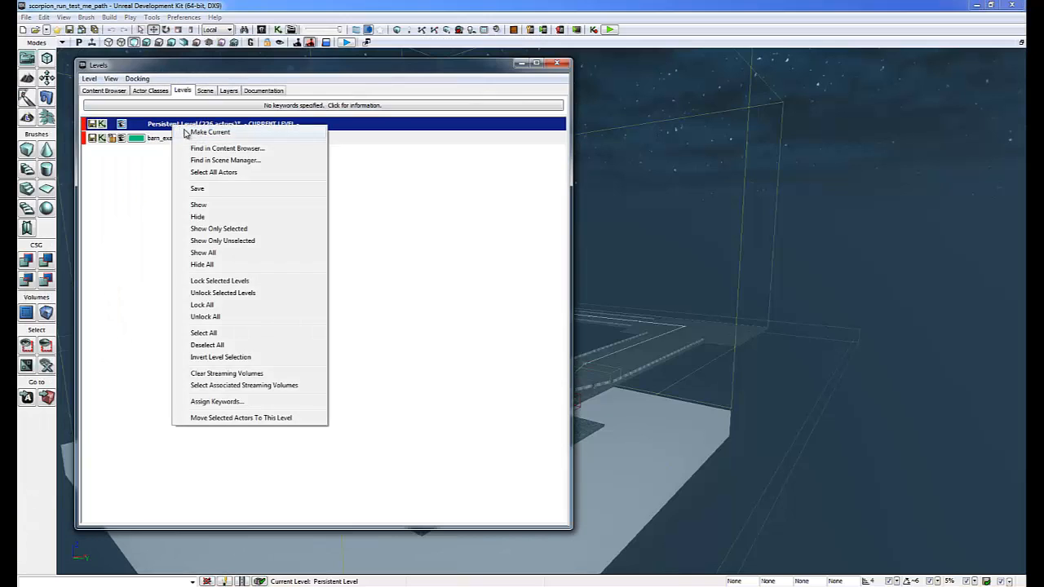
{"action": "left_click", "coordinate": [224, 283]}
{"action": "left_click", "coordinate": [237, 140]}
{"action": "right_click", "coordinate": [237, 139]}
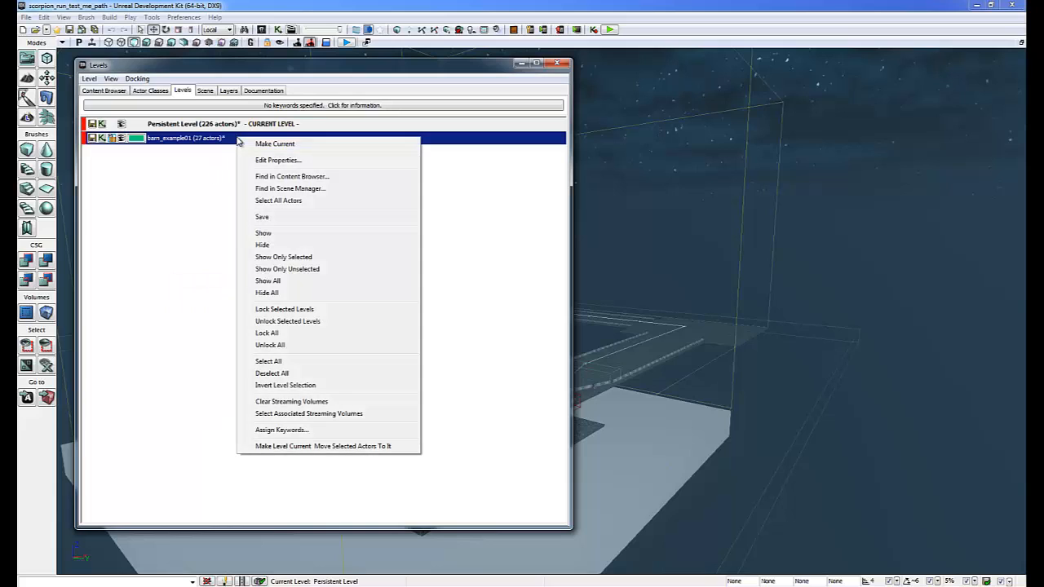
{"action": "left_click", "coordinate": [279, 145]}
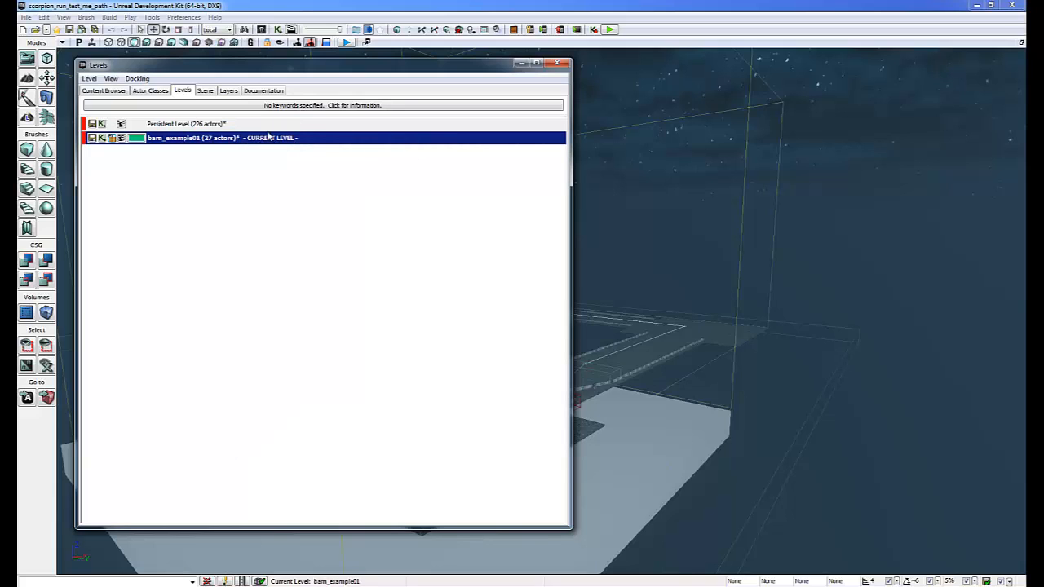
Hide the Persistent Level so that only the barn_example01 actors are shown
{"action": "left_click", "coordinate": [122, 124]}
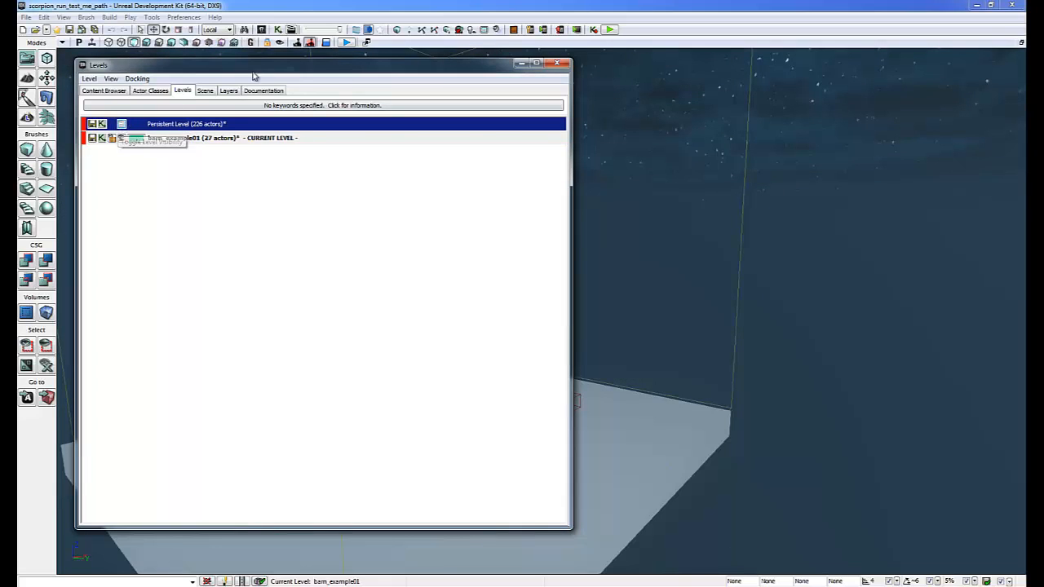
{"action": "left_click_drag", "start_coordinate": [256, 65], "coordinate": [0, 65]}
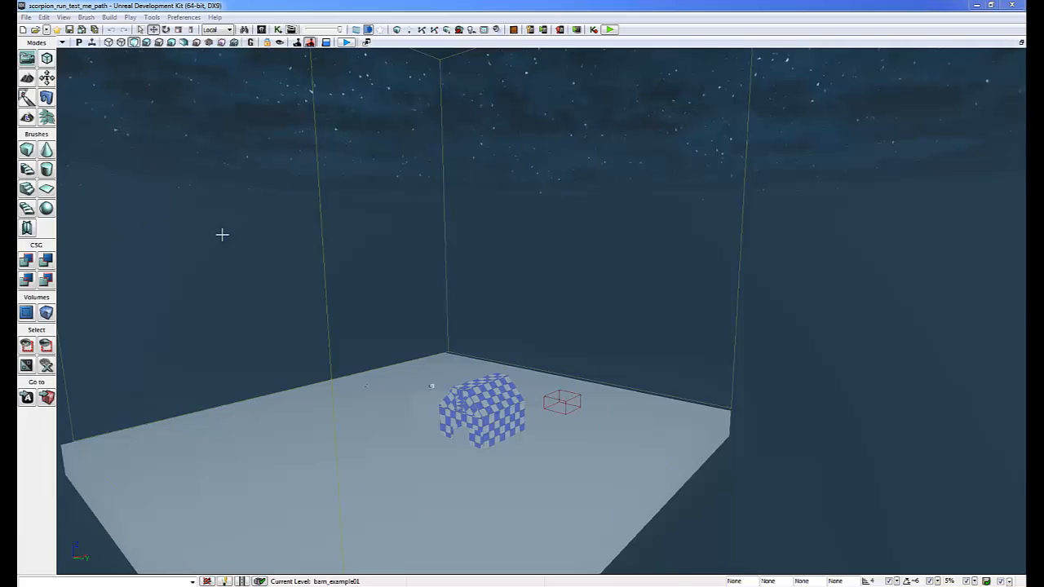
{"action": "left_click_drag", "start_coordinate": [241, 234], "coordinate": [191, 429]}
{"action": "left_click_drag", "start_coordinate": [331, 354], "coordinate": [279, 137]}
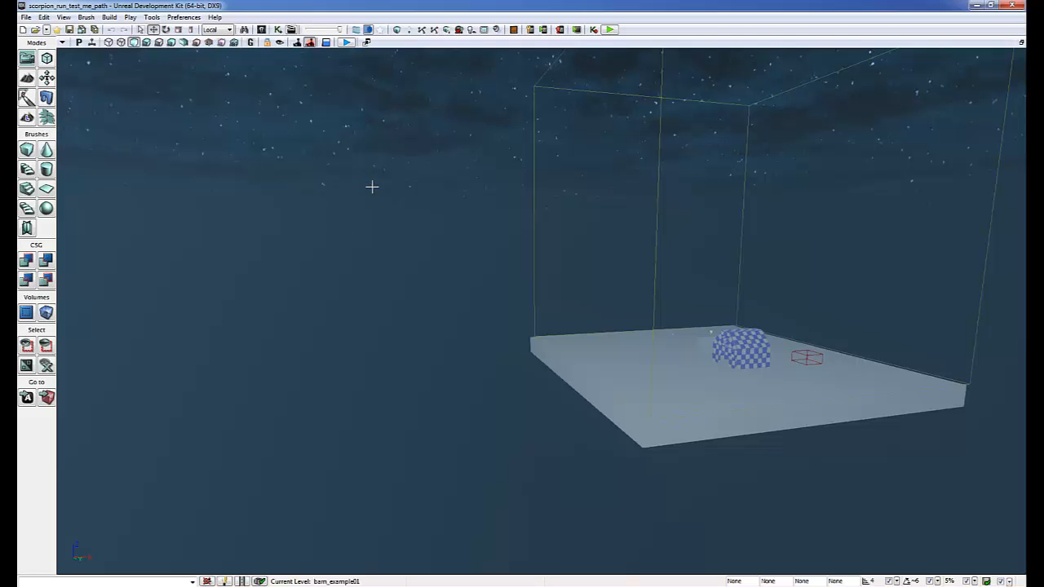
Delete the large sky dome InterpActor surrounding the barn_example01 level
{"action": "left_click", "coordinate": [1022, 43]}
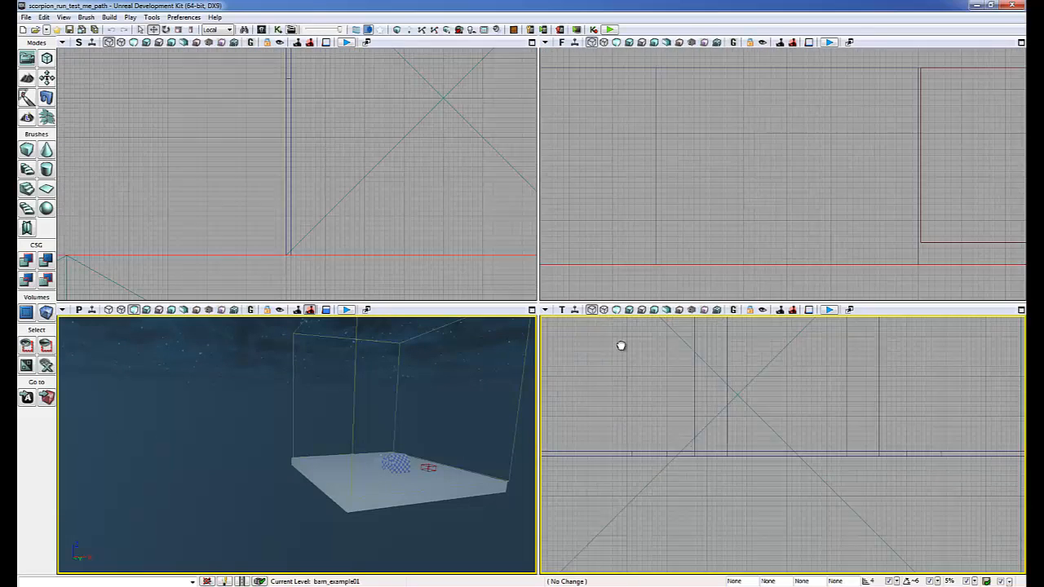
{"action": "scroll", "coordinate": [620, 346], "scroll_direction": "down", "scroll_amount": 15}
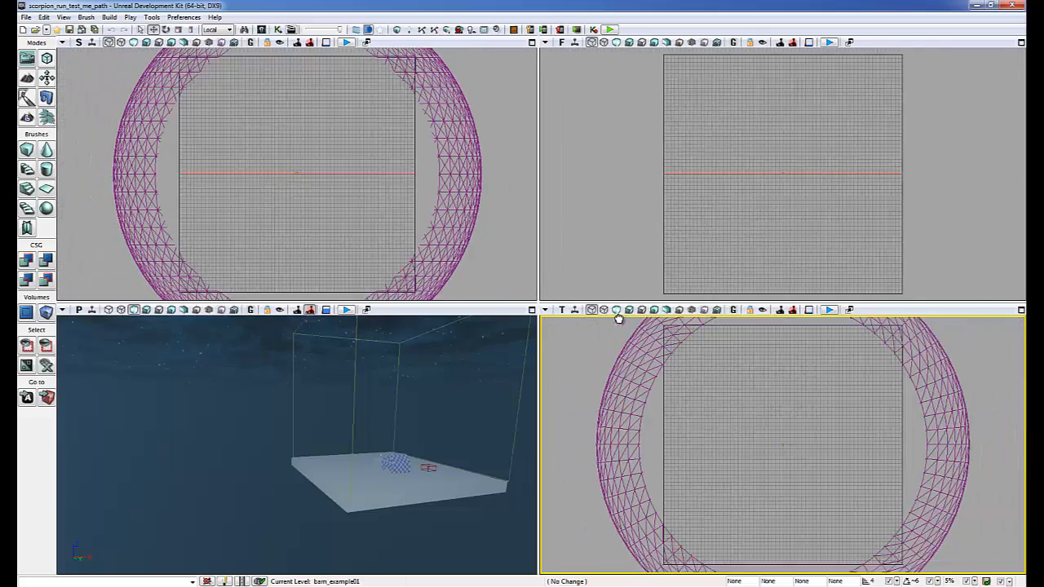
{"action": "left_click", "coordinate": [623, 448]}
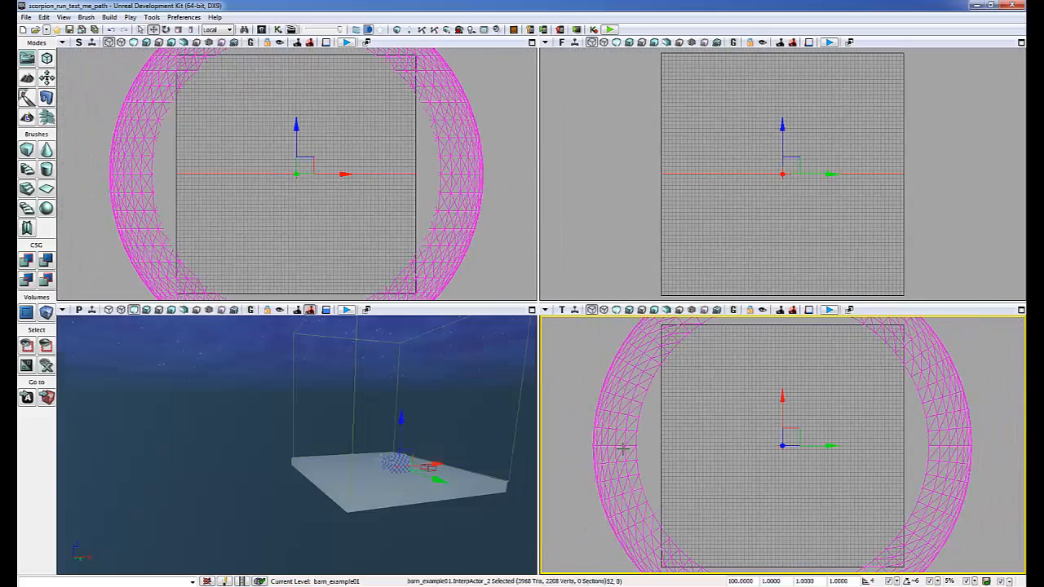
{"action": "key", "text": "Delete"}
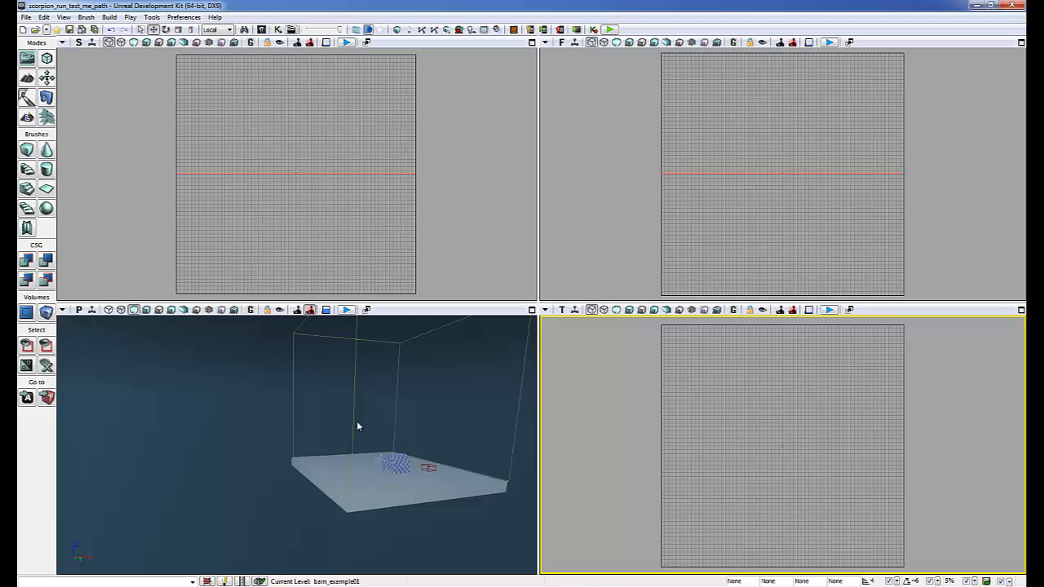
Review the properties of the ExponentialHeightFog actor above the yellow volume and delete the actor
{"action": "left_click", "coordinate": [532, 310]}
{"action": "left_click_drag", "start_coordinate": [438, 400], "coordinate": [477, 397]}
{"action": "middle_click_drag", "start_coordinate": [477, 397], "coordinate": [474, 277]}
{"action": "left_click", "coordinate": [592, 159]}
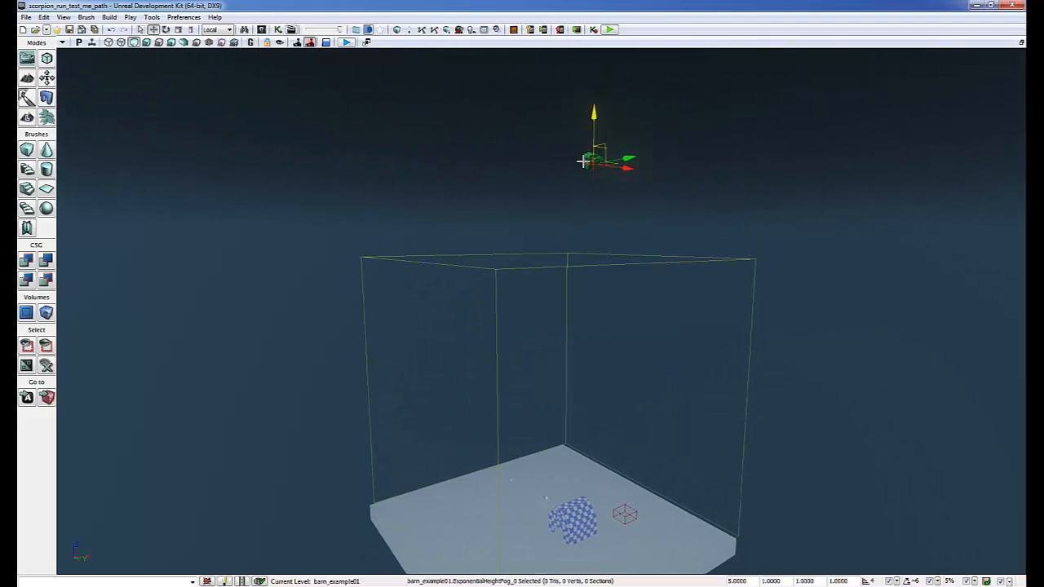
{"action": "key", "text": "F4"}
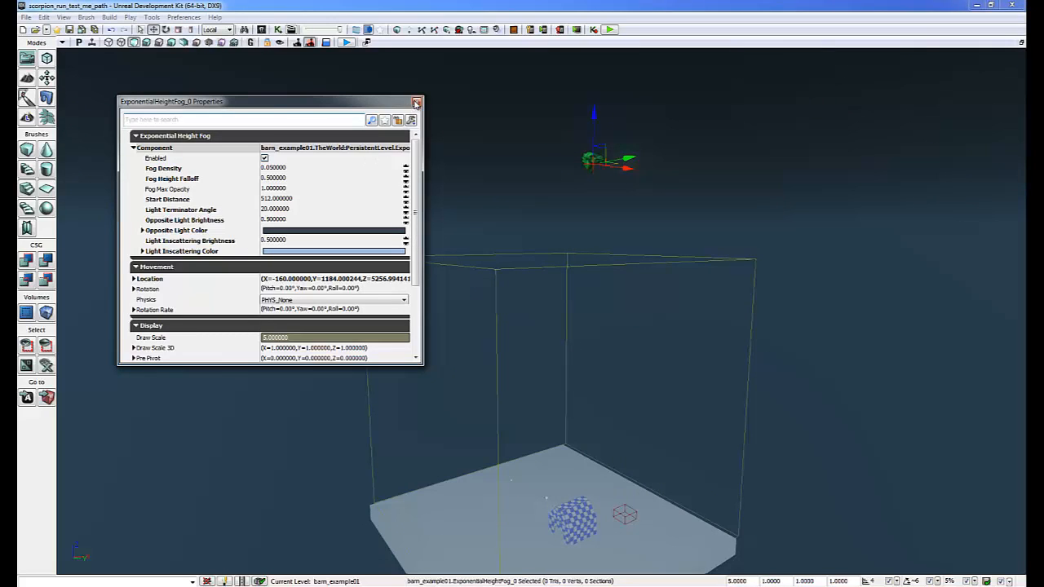
{"action": "left_click", "coordinate": [416, 101]}
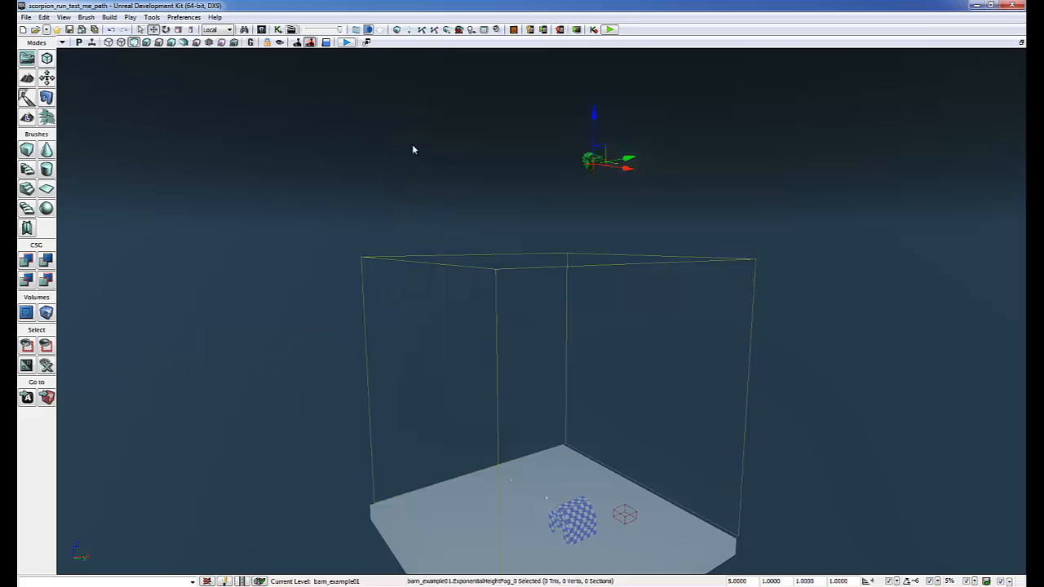
{"action": "left_click", "coordinate": [412, 234]}
Delete the box-shaped LightmassImportanceVolume enclosing the barn's floor
{"action": "left_click", "coordinate": [503, 269]}
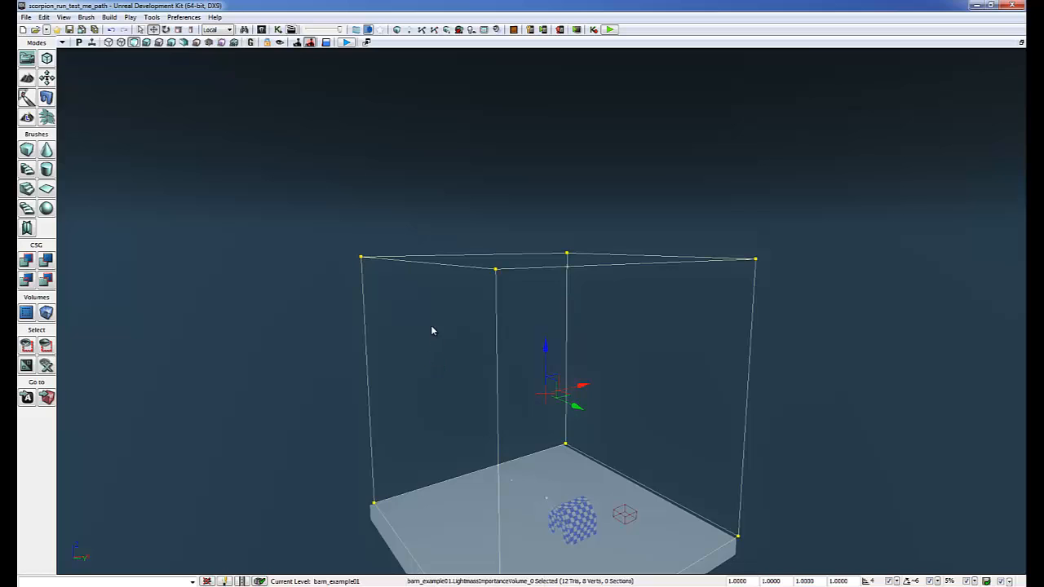
{"action": "mouse_move", "coordinate": [431, 326]}
{"action": "left_mouse_down"}
{"action": "mouse_move", "coordinate": [425, 378]}
{"action": "mouse_move", "coordinate": [434, 332]}
{"action": "left_mouse_up"}
{"action": "middle_click_drag", "start_coordinate": [434, 332], "coordinate": [425, 392]}
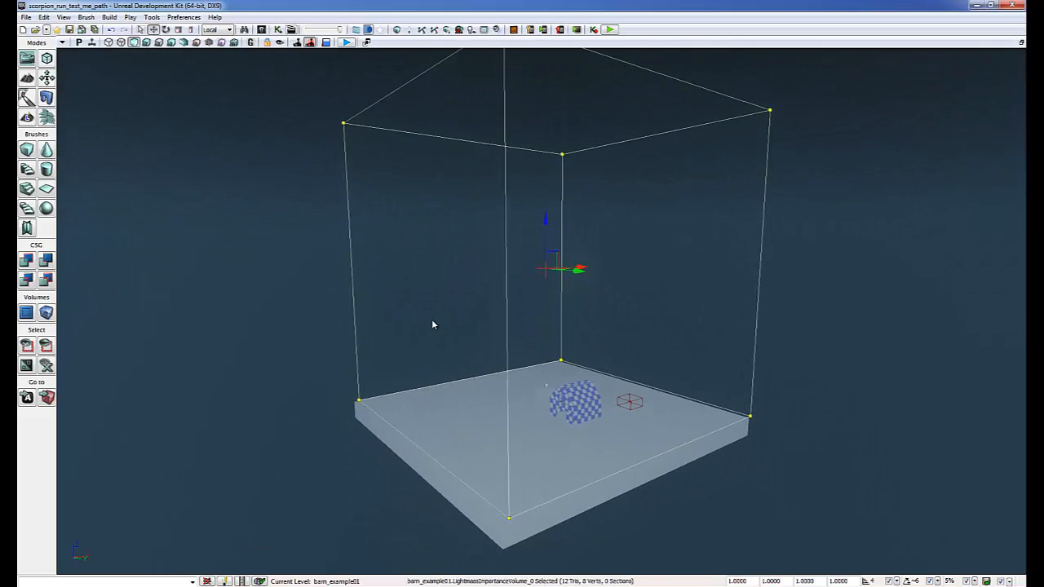
{"action": "mouse_move", "coordinate": [431, 319]}
{"action": "right_mouse_down"}
{"action": "mouse_move", "coordinate": [442, 294]}
{"action": "mouse_move", "coordinate": [429, 317]}
{"action": "right_mouse_up"}
{"action": "key", "text": "Delete"}
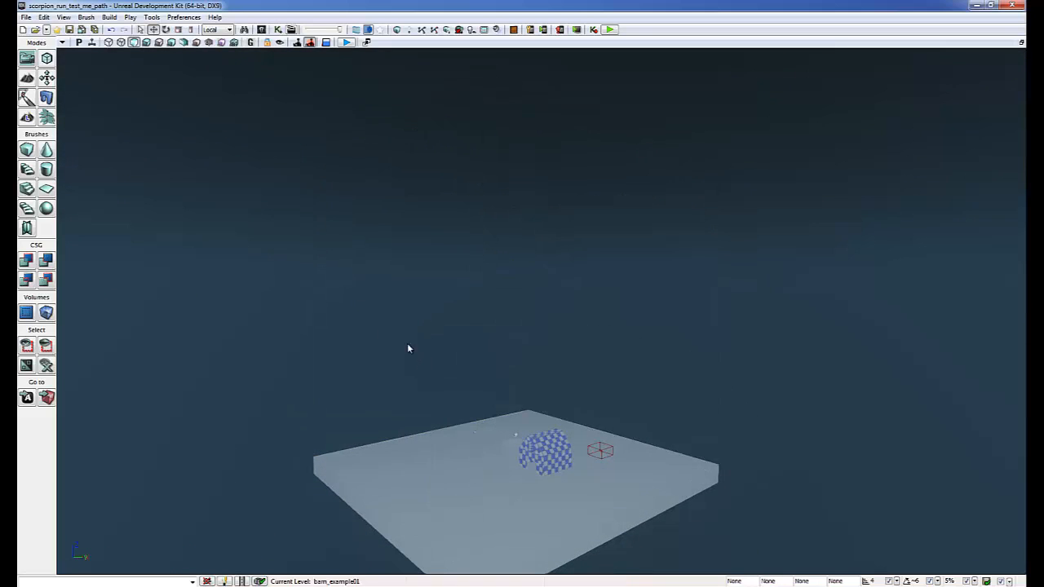
Delete the DominantDirectionalLight beside the barn
{"action": "mouse_move", "coordinate": [417, 365]}
{"action": "left_mouse_down"}
{"action": "mouse_move", "coordinate": [424, 254]}
{"action": "mouse_move", "coordinate": [410, 244]}
{"action": "mouse_move", "coordinate": [420, 372]}
{"action": "left_mouse_up"}
{"action": "left_click", "coordinate": [462, 341]}
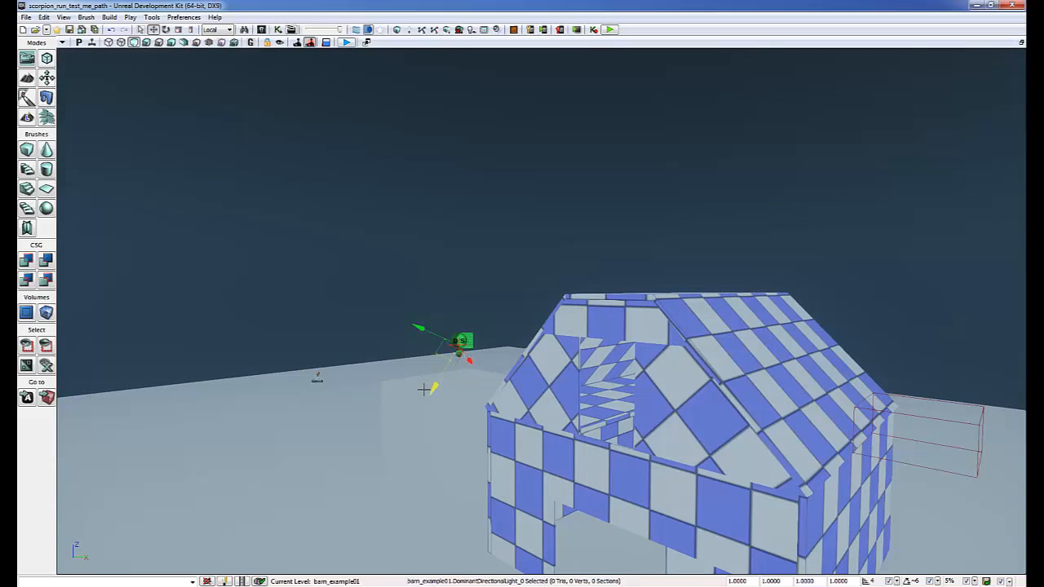
{"action": "key", "text": "Delete"}
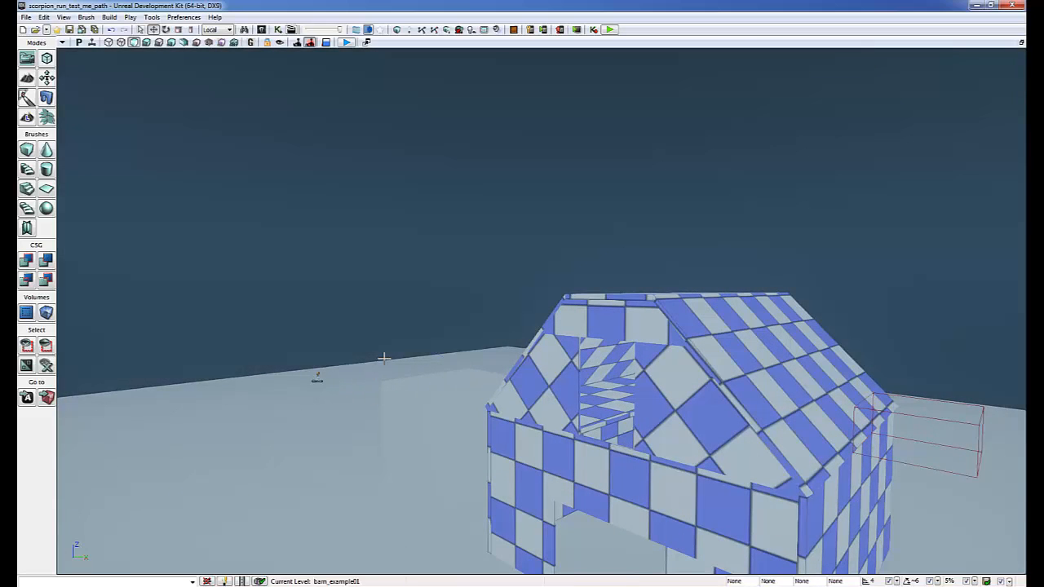
Delete the PlayerStart actor on the floor near the barn
{"action": "left_click_drag", "start_coordinate": [384, 357], "coordinate": [441, 408]}
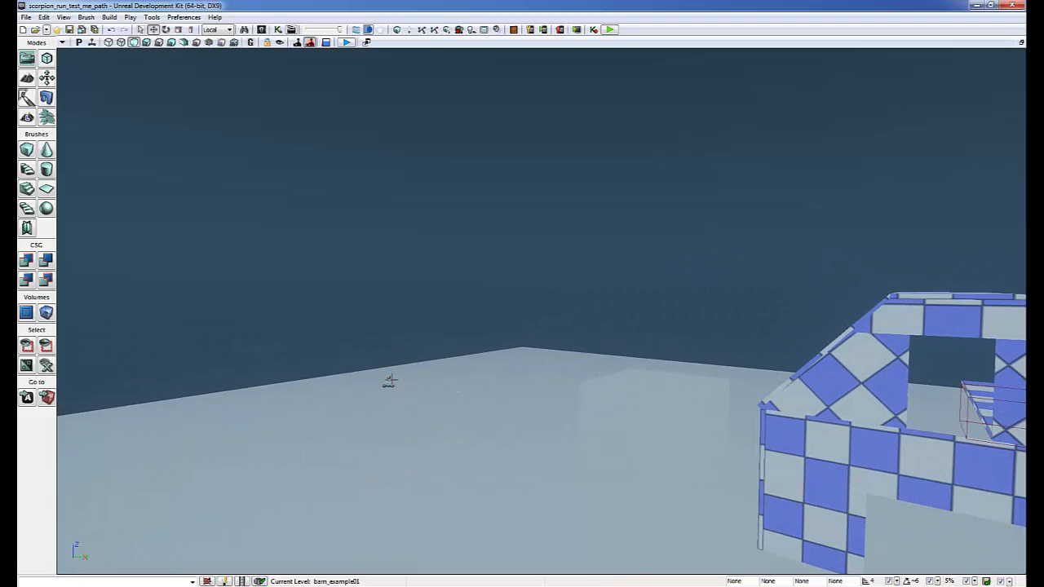
{"action": "left_click", "coordinate": [388, 383]}
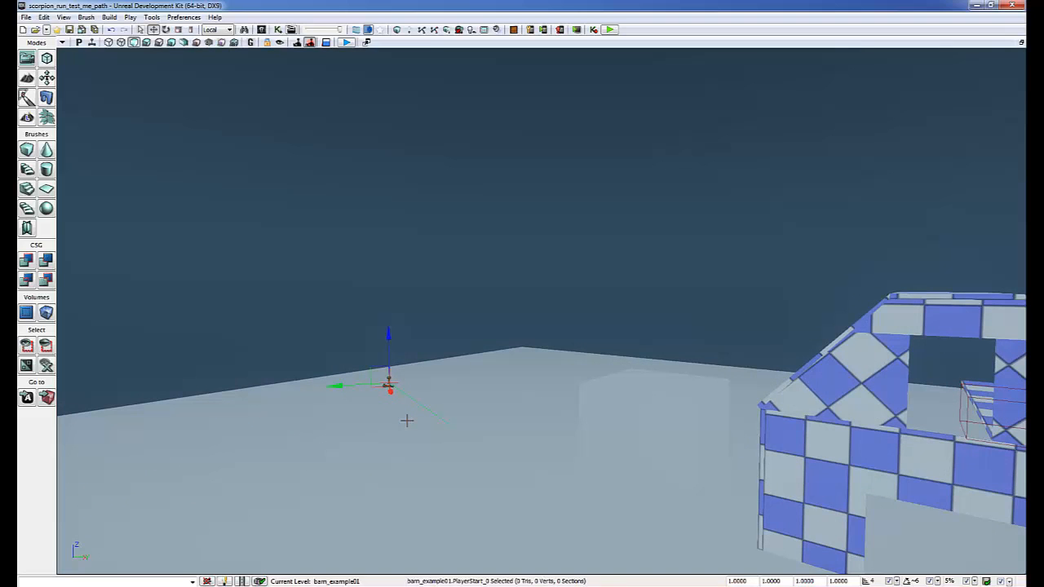
{"action": "left_click", "coordinate": [406, 420]}
Select all remaining actors of the barn_example01 level and show the Persistent Level again
{"action": "left_click_drag", "start_coordinate": [413, 408], "coordinate": [432, 357]}
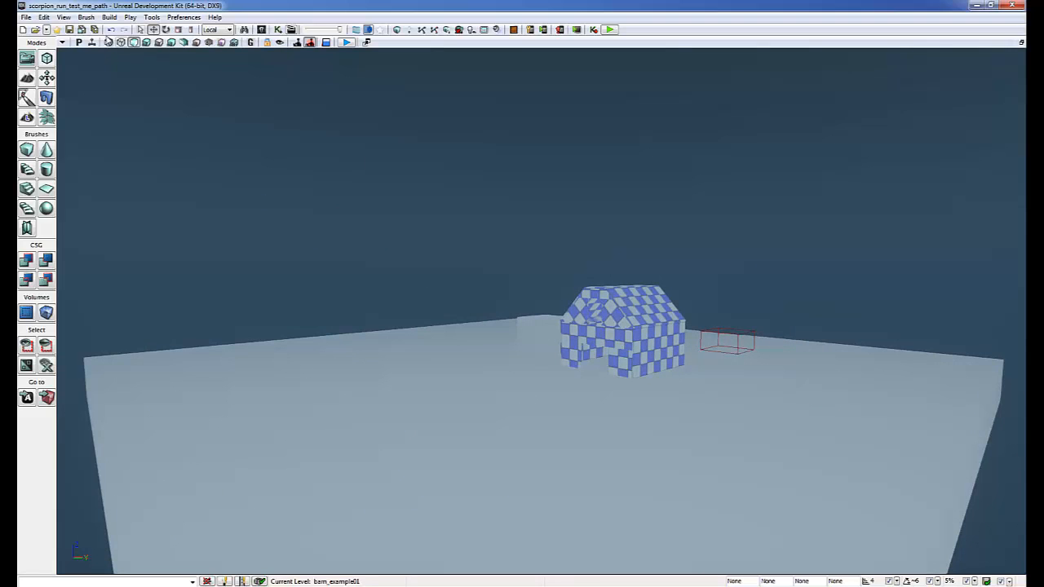
{"action": "left_click", "coordinate": [45, 17]}
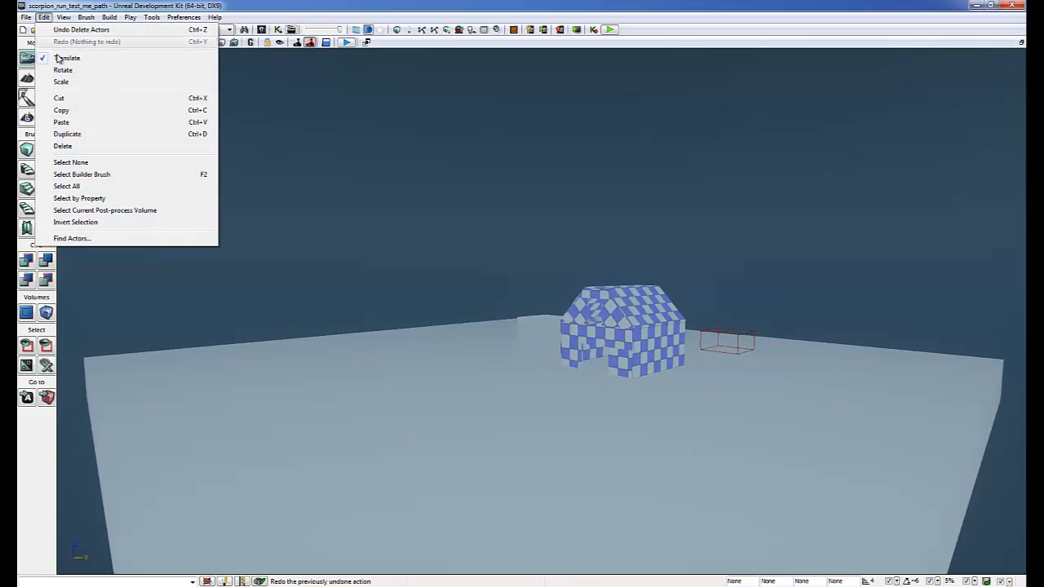
{"action": "left_click", "coordinate": [92, 186]}
{"action": "left_click_drag", "start_coordinate": [361, 258], "coordinate": [363, 228]}
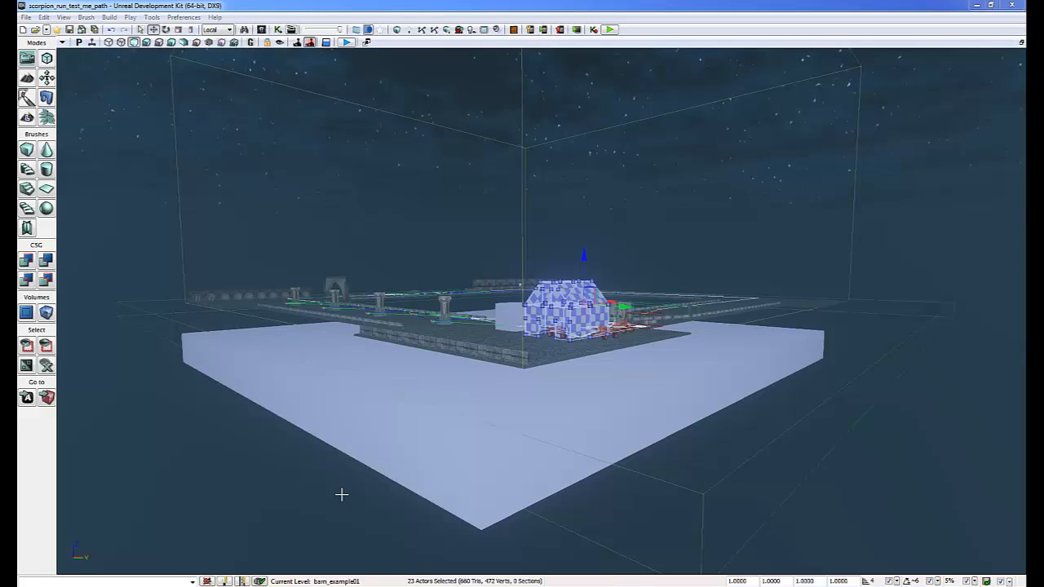
Move the selected barn and floor actors in the top view into the open square between the four walkways
{"action": "middle_click_drag", "start_coordinate": [342, 494], "coordinate": [377, 379]}
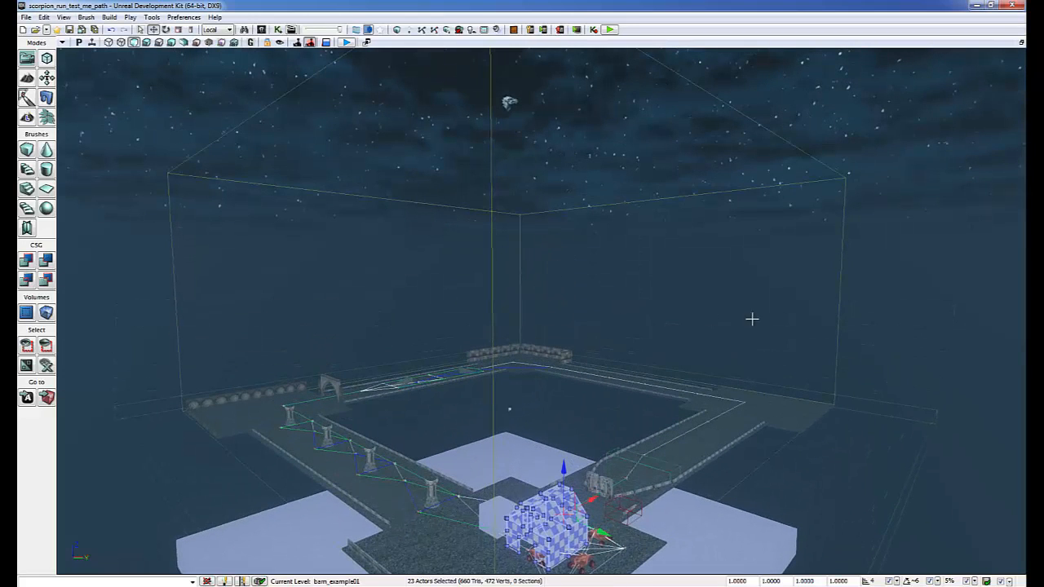
{"action": "left_click", "coordinate": [1021, 43]}
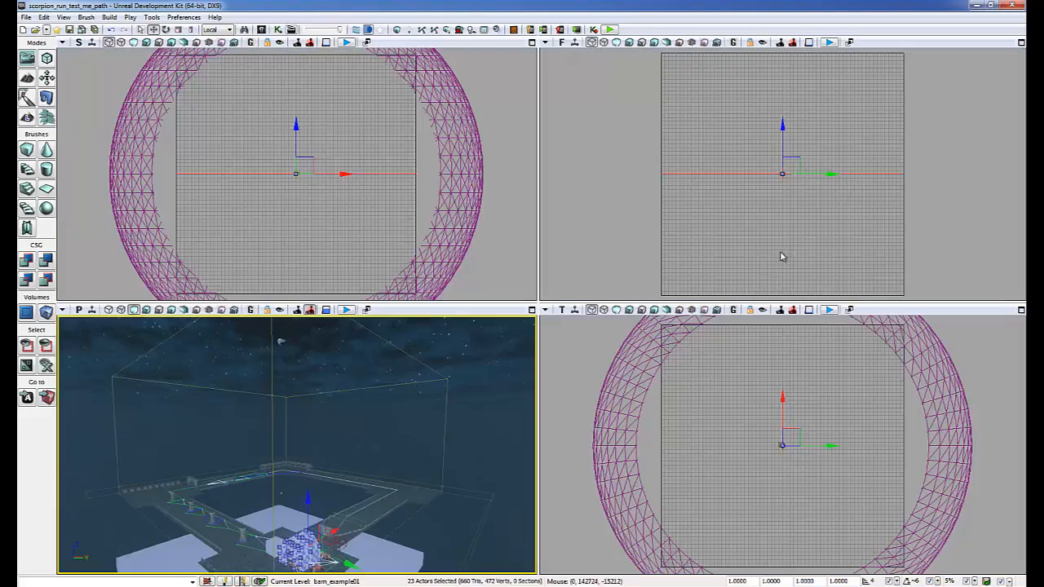
{"action": "scroll", "coordinate": [742, 408], "scroll_direction": "up", "scroll_amount": 8}
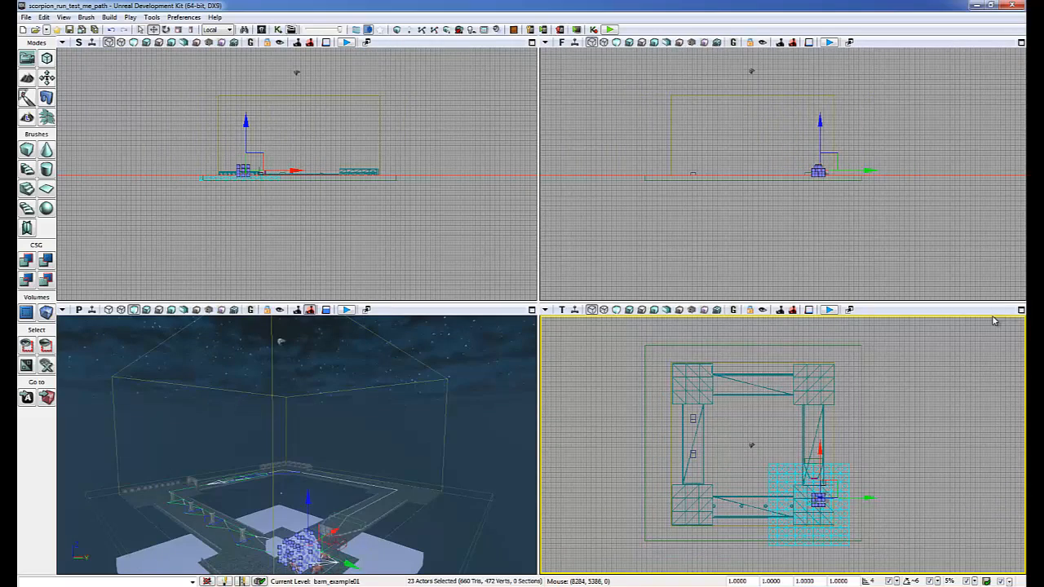
{"action": "left_click", "coordinate": [1021, 310]}
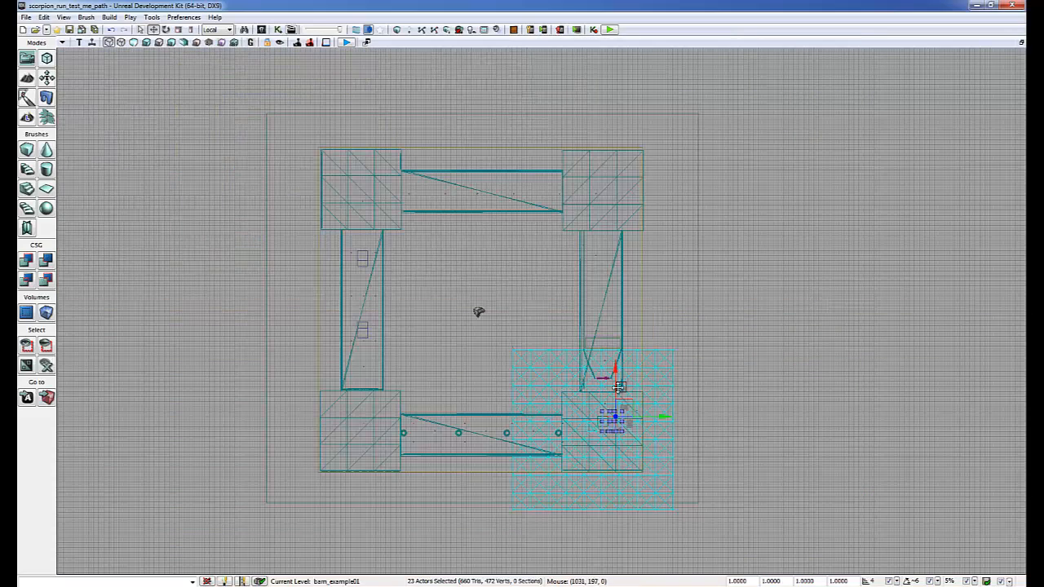
{"action": "left_click_drag", "start_coordinate": [665, 417], "coordinate": [561, 419]}
{"action": "left_click_drag", "start_coordinate": [507, 369], "coordinate": [505, 255]}
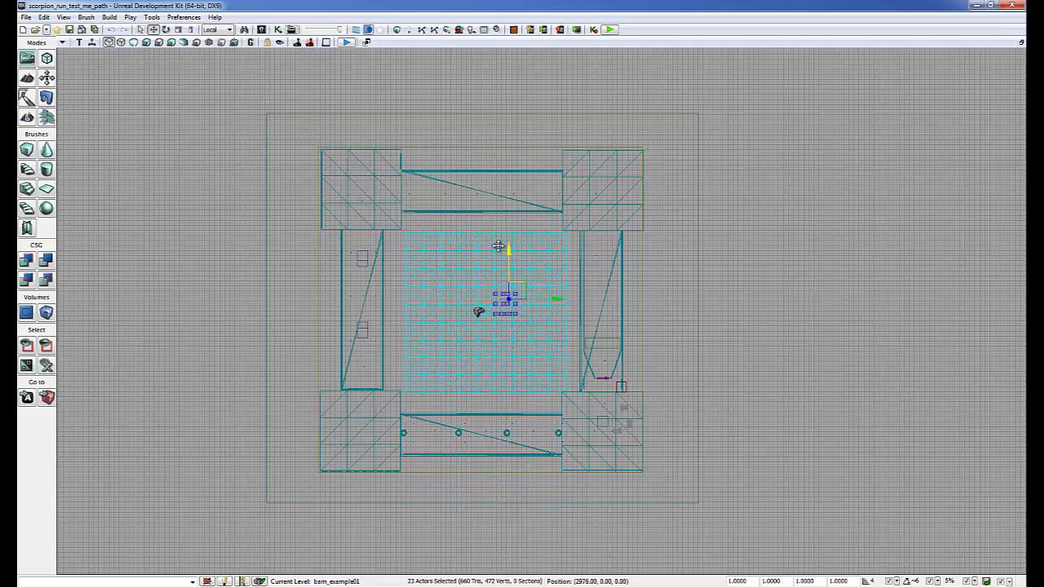
{"action": "left_click_drag", "start_coordinate": [491, 243], "coordinate": [483, 227]}
{"action": "left_click_drag", "start_coordinate": [562, 298], "coordinate": [556, 297]}
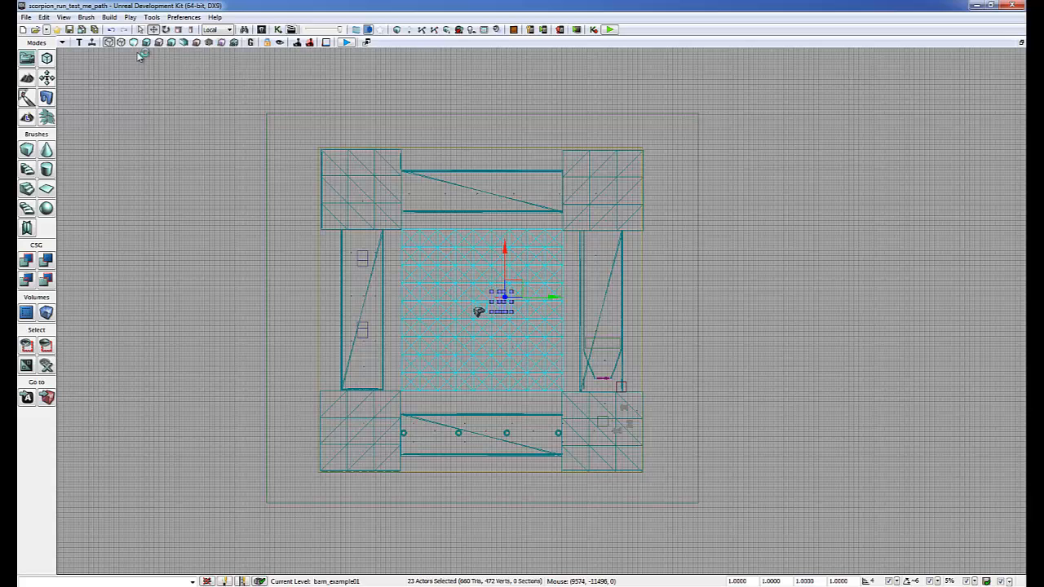
Enlarge the perspective view and make the Persistent Level the current level
{"action": "left_click", "coordinate": [1021, 42]}
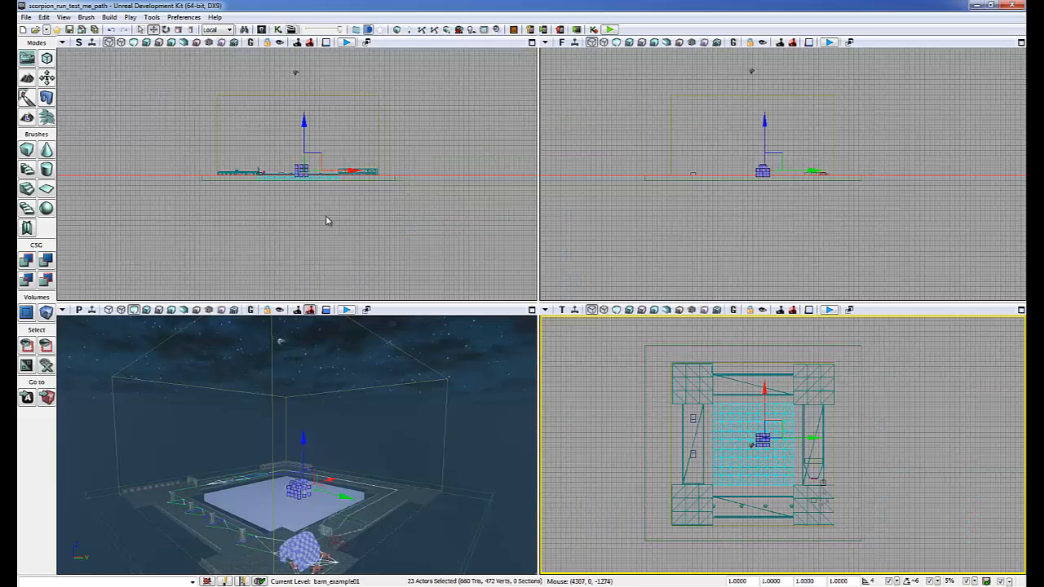
{"action": "left_click", "coordinate": [531, 310]}
{"action": "mouse_move", "coordinate": [403, 365]}
{"action": "left_mouse_down"}
{"action": "mouse_move", "coordinate": [392, 318]}
{"action": "mouse_move", "coordinate": [400, 372]}
{"action": "left_mouse_up"}
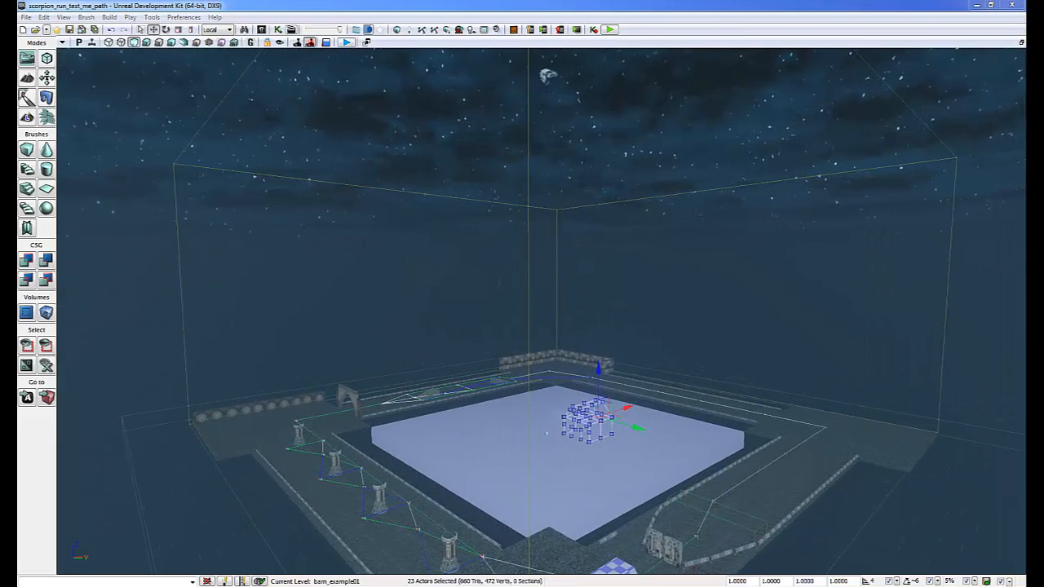
{"action": "left_click_drag", "start_coordinate": [17, 75], "coordinate": [247, 68]}
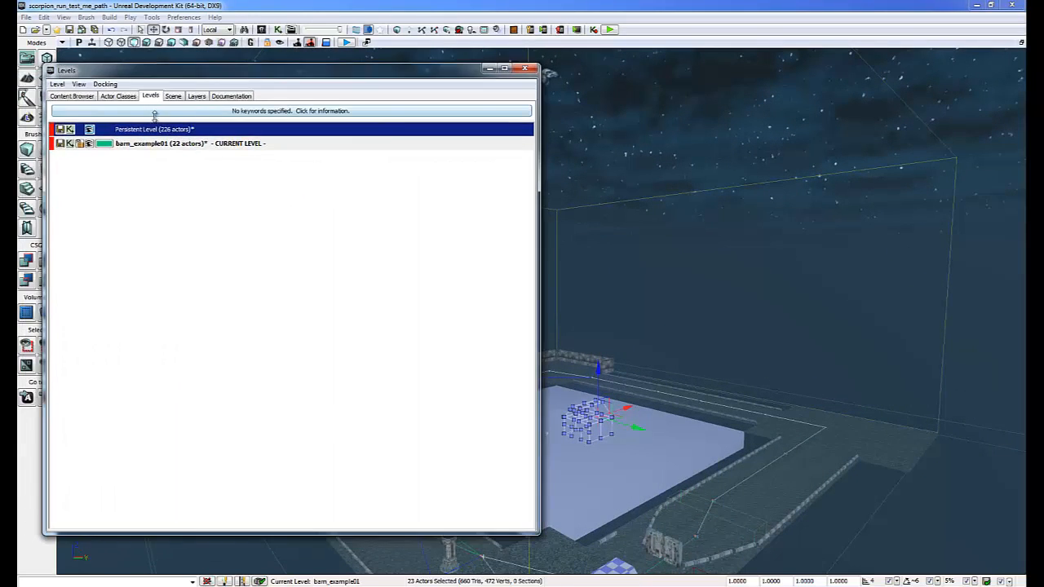
{"action": "right_click", "coordinate": [168, 132]}
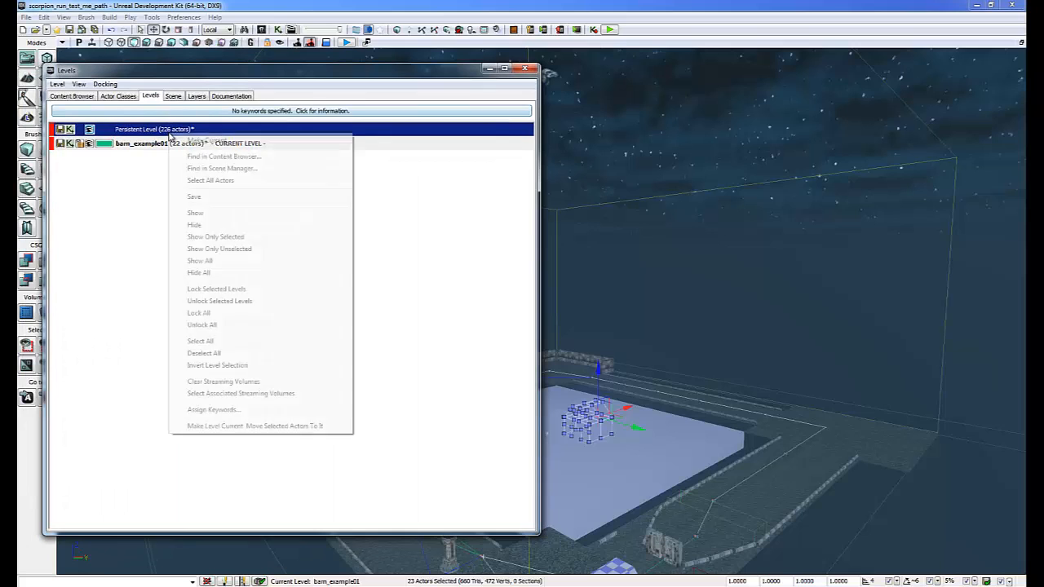
{"action": "left_click", "coordinate": [221, 302]}
{"action": "right_click", "coordinate": [217, 129]}
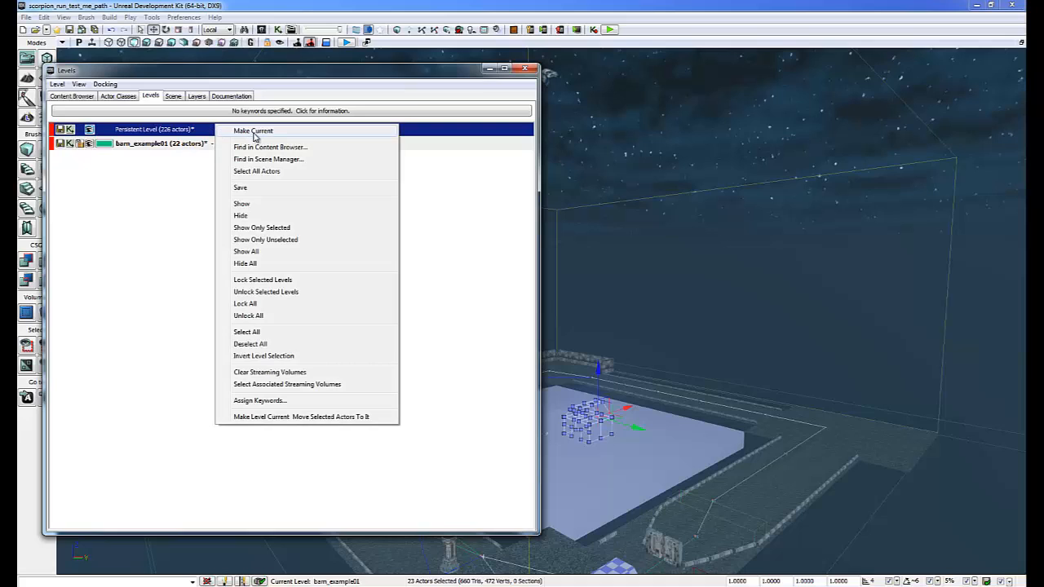
{"action": "left_click", "coordinate": [255, 131]}
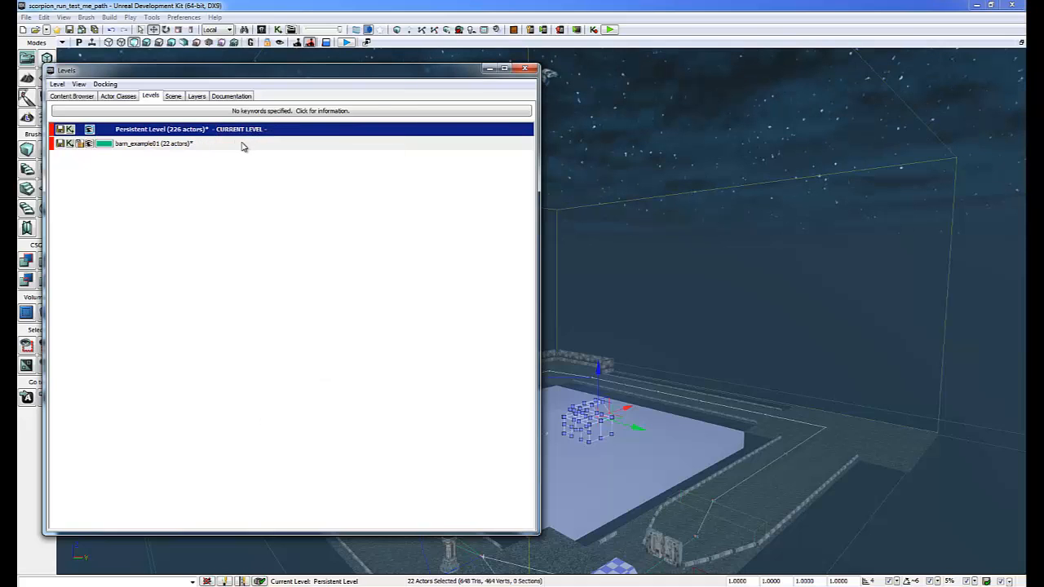
{"action": "left_click", "coordinate": [490, 70]}
Build the map including geometry and lighting, dismissing the crash notice and closing the Map Check and Lighting Results windows
{"action": "mouse_move", "coordinate": [286, 345]}
{"action": "left_mouse_down"}
{"action": "mouse_move", "coordinate": [318, 218]}
{"action": "mouse_move", "coordinate": [302, 291]}
{"action": "mouse_move", "coordinate": [283, 221]}
{"action": "mouse_move", "coordinate": [287, 444]}
{"action": "left_mouse_up"}
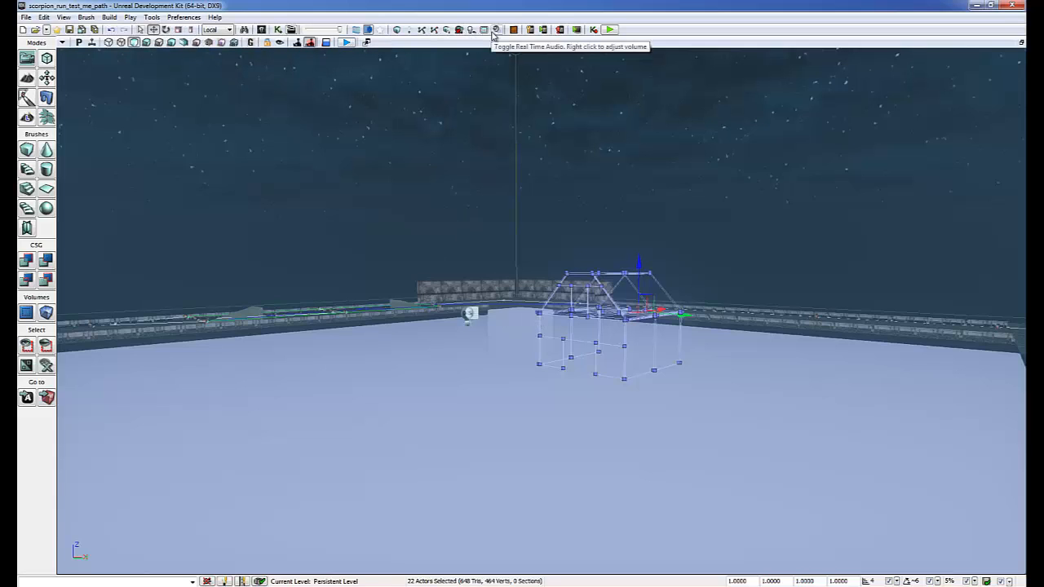
{"action": "left_click", "coordinate": [446, 30]}
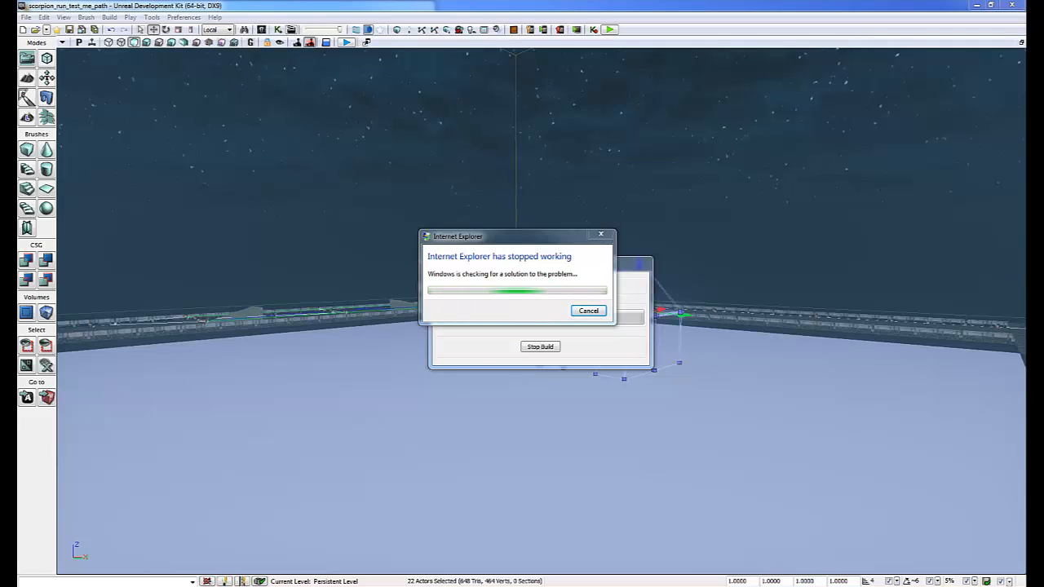
{"action": "left_click", "coordinate": [590, 312]}
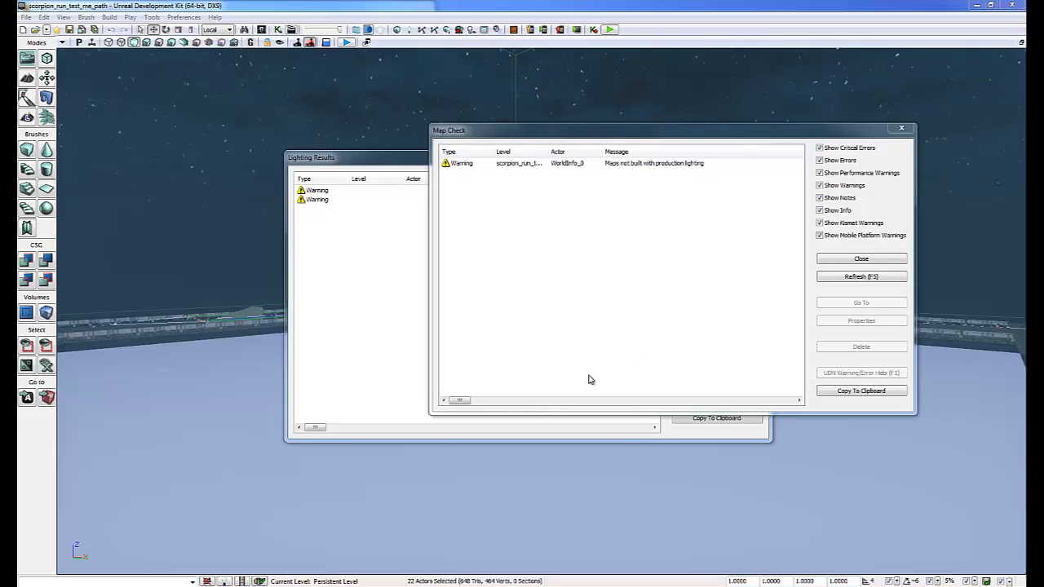
{"action": "left_click", "coordinate": [861, 260]}
{"action": "left_click", "coordinate": [739, 289]}
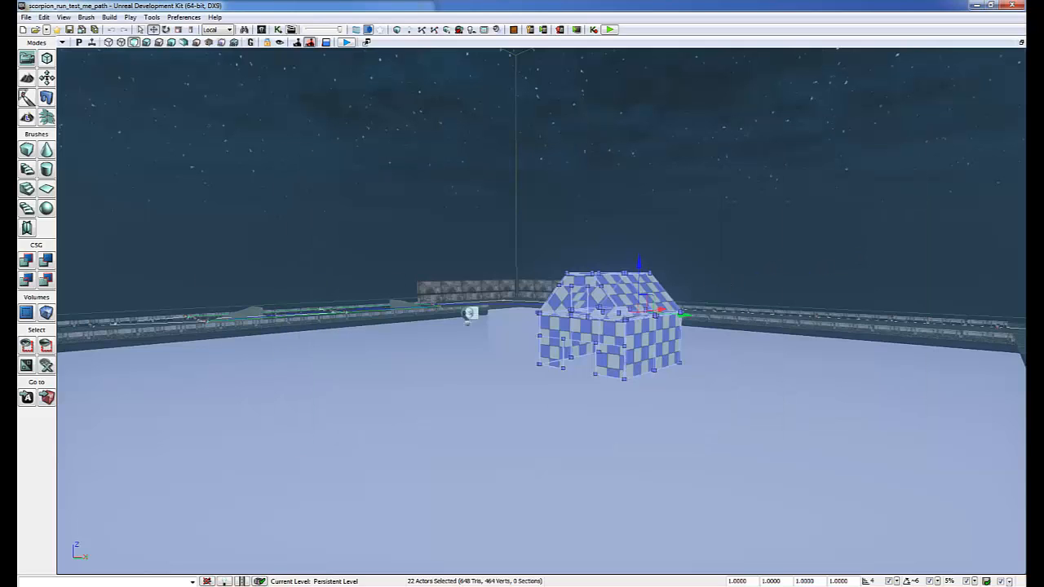
{"action": "left_click_drag", "start_coordinate": [17, 85], "coordinate": [199, 68]}
{"action": "left_click", "coordinate": [142, 84]}
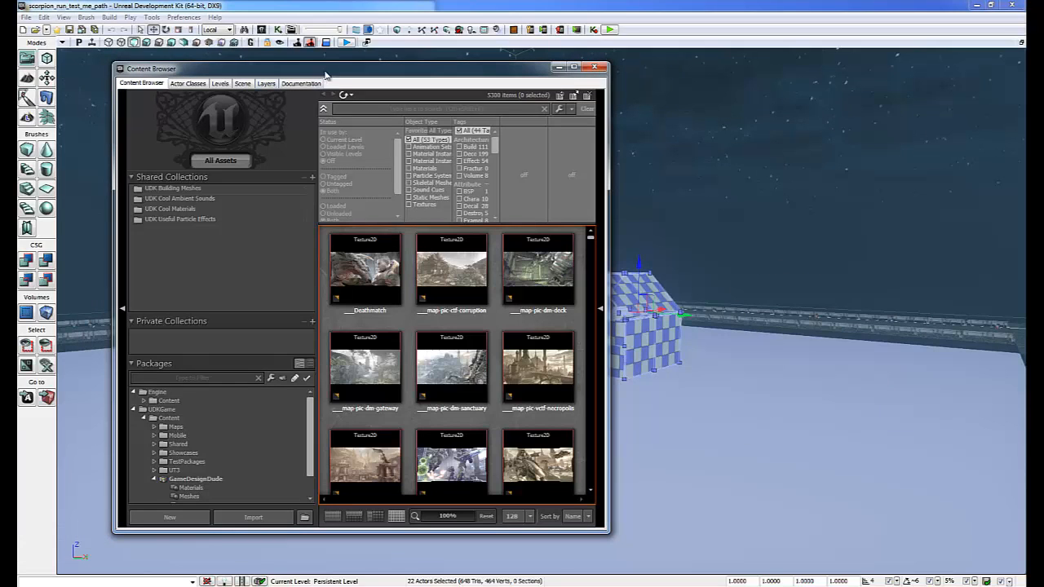
{"action": "left_click_drag", "start_coordinate": [348, 76], "coordinate": [0, 51]}
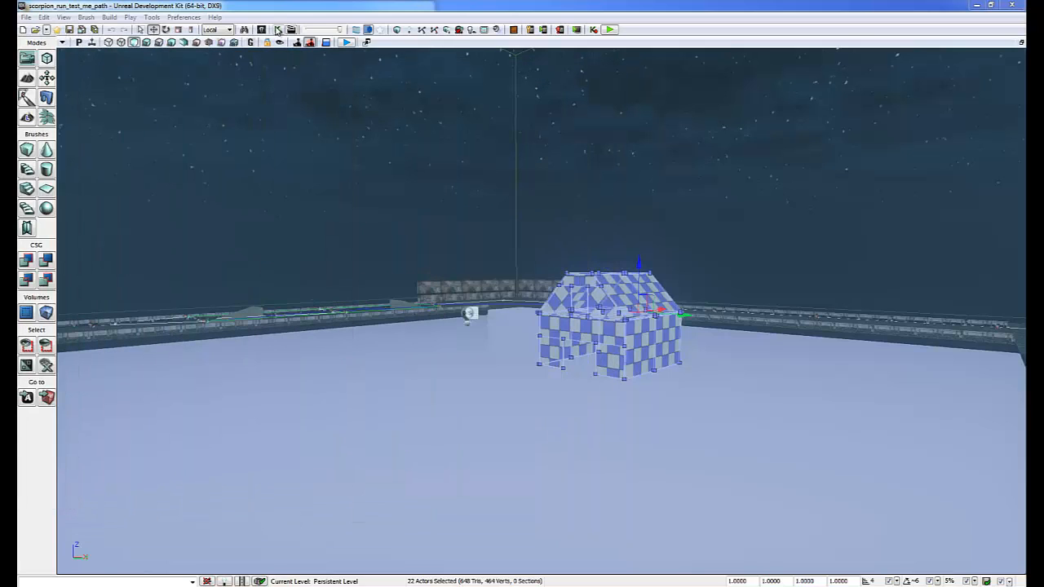
Open Kismet for the main map and add a Level Loaded event in the empty space beside the TriggerVolume_0 Touch event
{"action": "left_click_drag", "start_coordinate": [17, 167], "coordinate": [551, 106]}
{"action": "scroll", "coordinate": [540, 228], "scroll_direction": "down", "scroll_amount": 5}
{"action": "scroll", "coordinate": [544, 241], "scroll_direction": "up", "scroll_amount": 3}
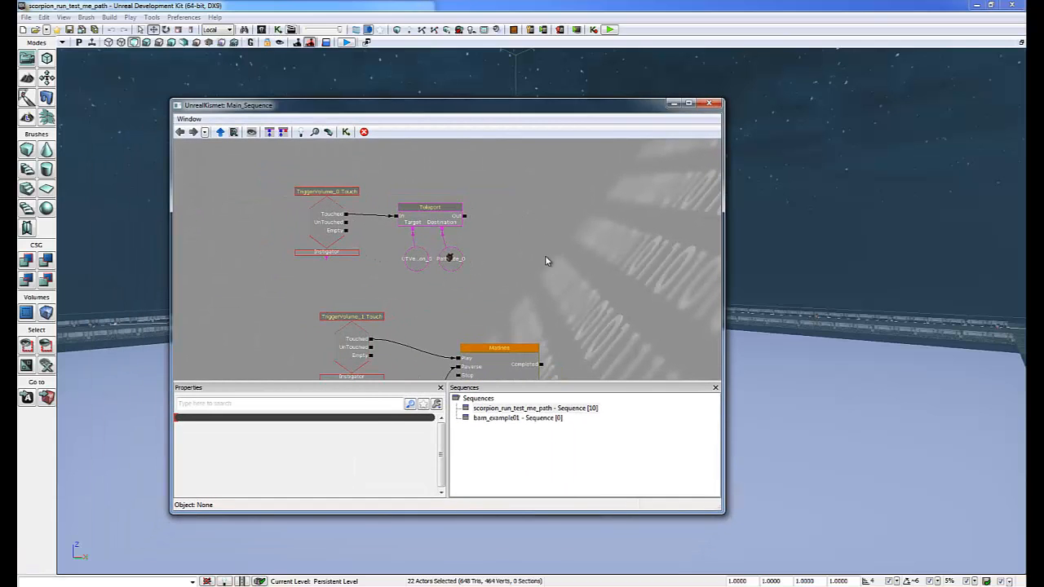
{"action": "left_click", "coordinate": [688, 104]}
{"action": "left_click_drag", "start_coordinate": [536, 226], "coordinate": [691, 315]}
{"action": "right_click", "coordinate": [206, 162]}
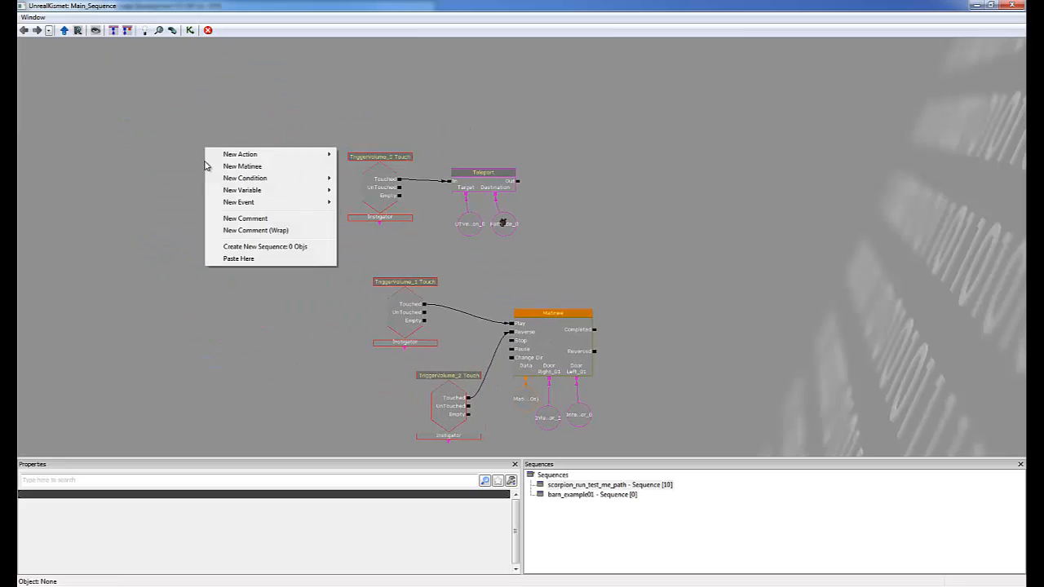
{"action": "mouse_move", "coordinate": [287, 204]}
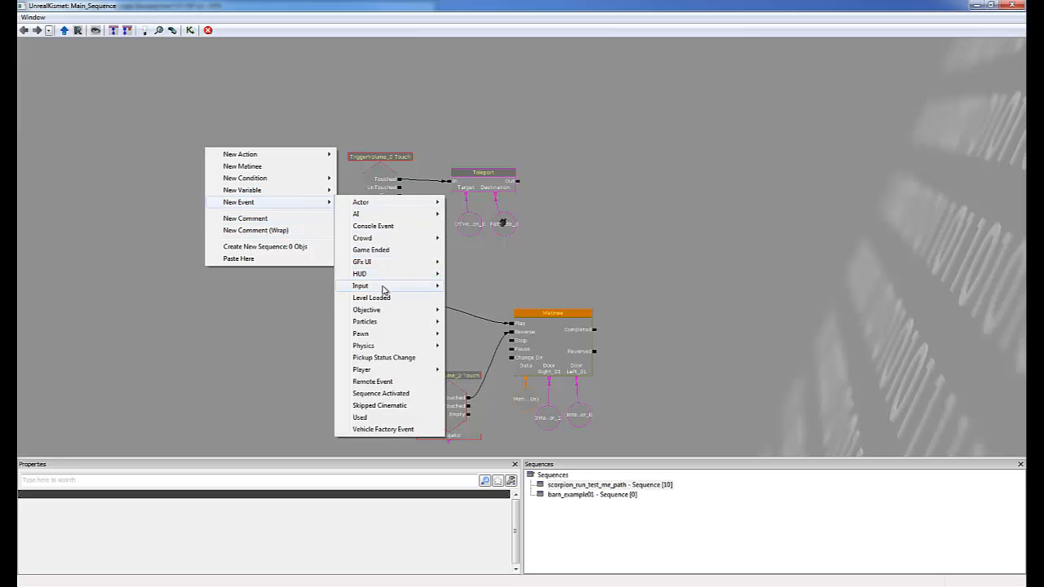
{"action": "left_click", "coordinate": [389, 299]}
{"action": "scroll", "coordinate": [309, 287], "scroll_direction": "up", "scroll_amount": 3}
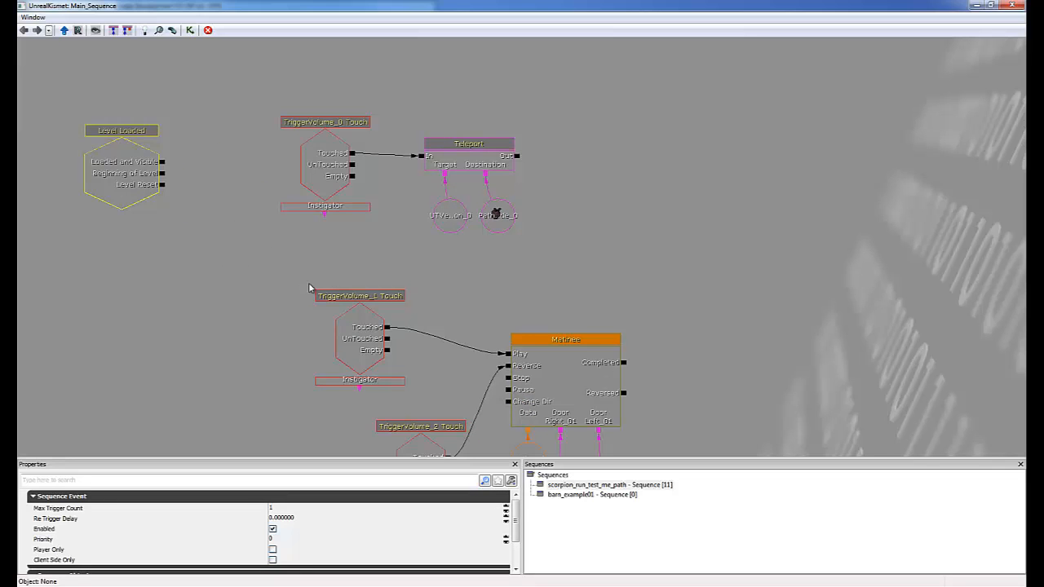
{"action": "left_click_drag", "start_coordinate": [144, 187], "coordinate": [176, 251]}
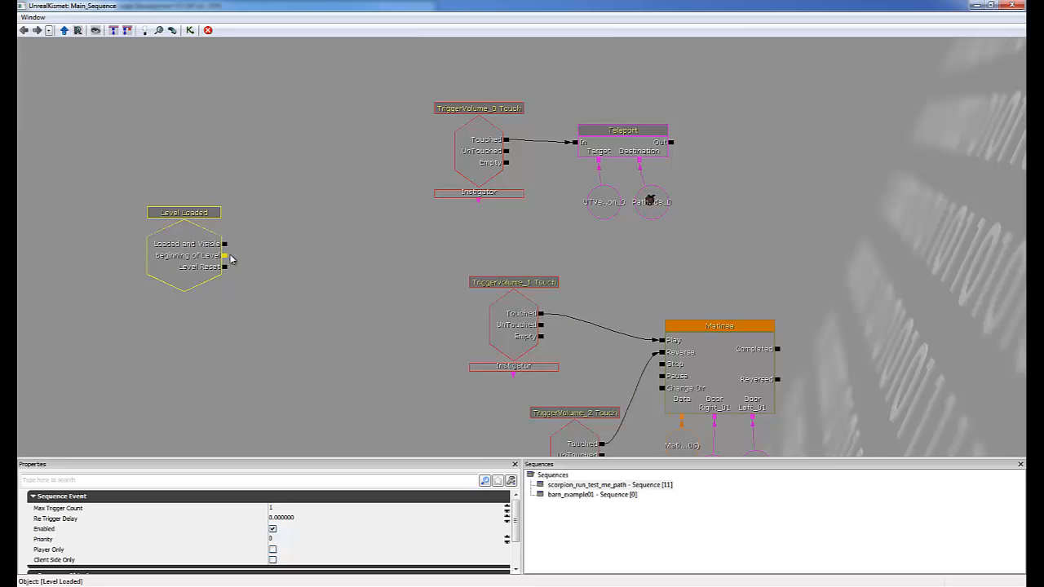
Add a Stream Level action and connect the Level Loaded event's Beginning of Level output to its Unload input
{"action": "right_click", "coordinate": [304, 202]}
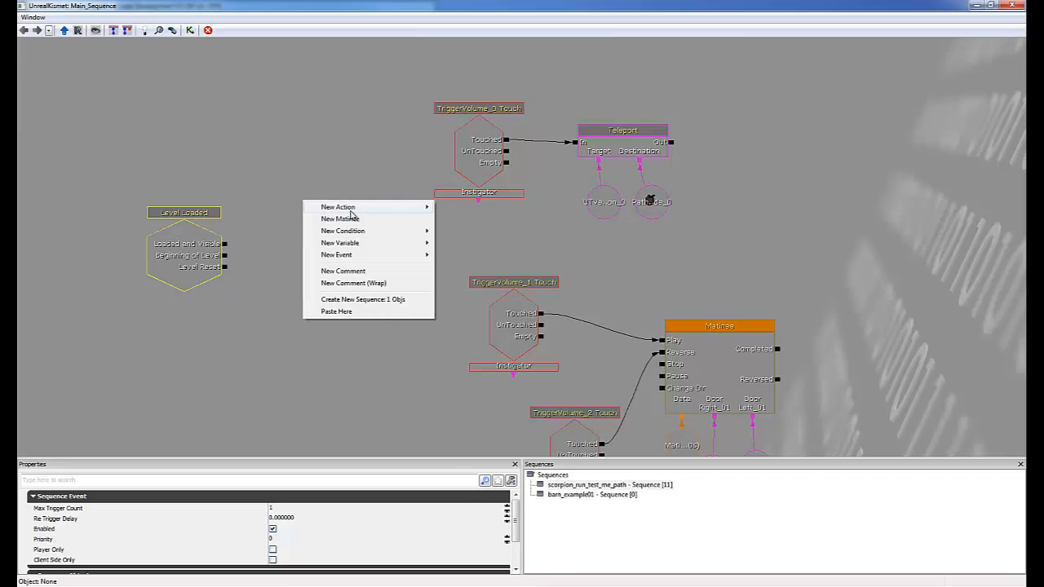
{"action": "mouse_move", "coordinate": [350, 209]}
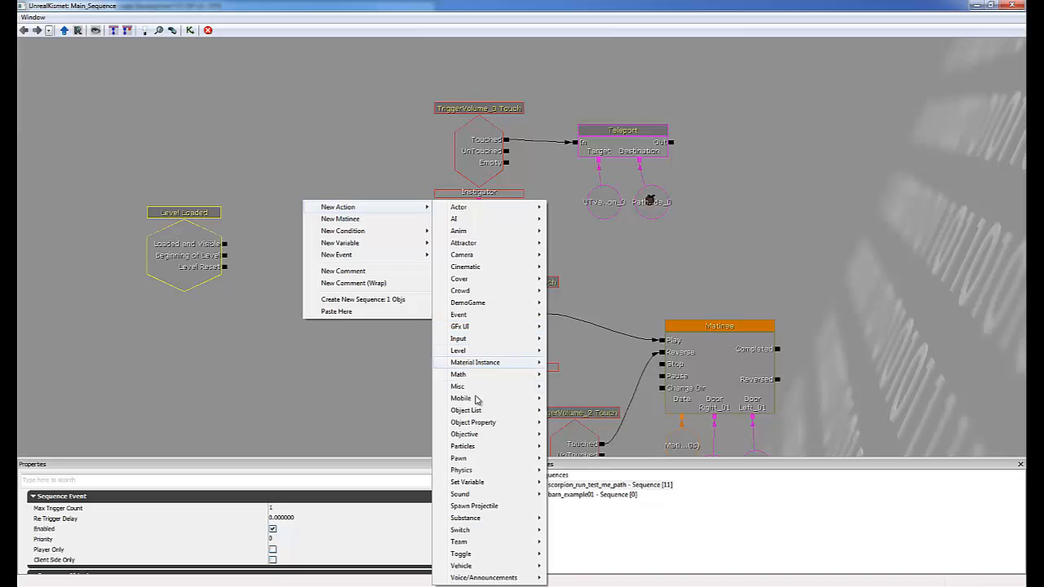
{"action": "mouse_move", "coordinate": [482, 353]}
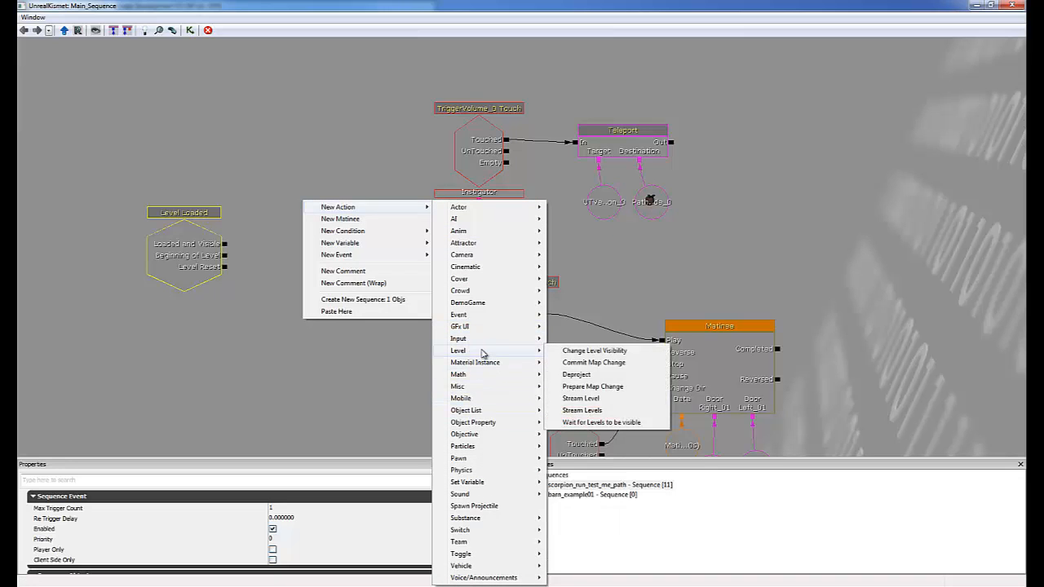
{"action": "left_click", "coordinate": [581, 398]}
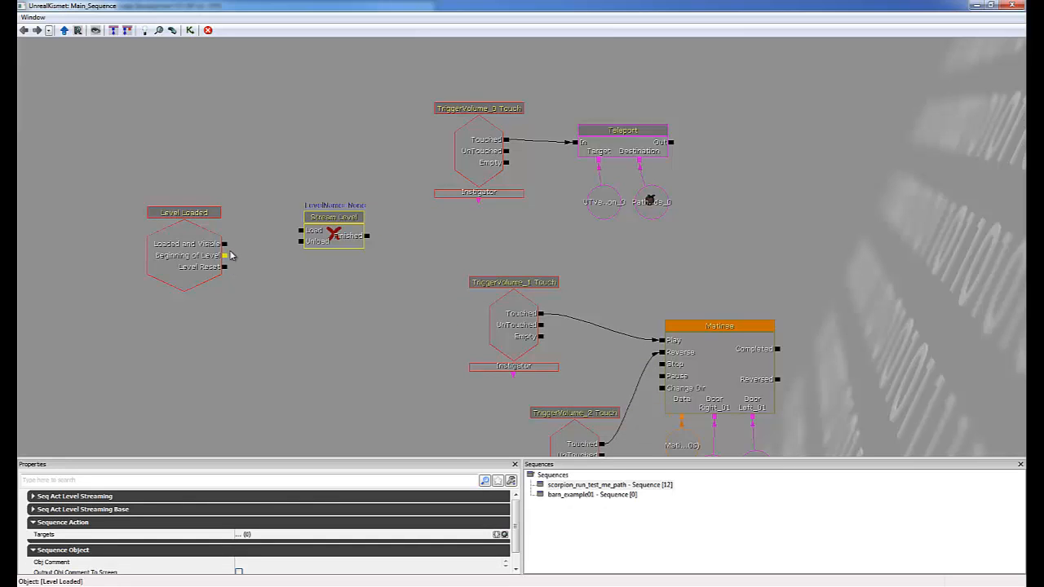
{"action": "left_click_drag", "start_coordinate": [226, 255], "coordinate": [301, 242]}
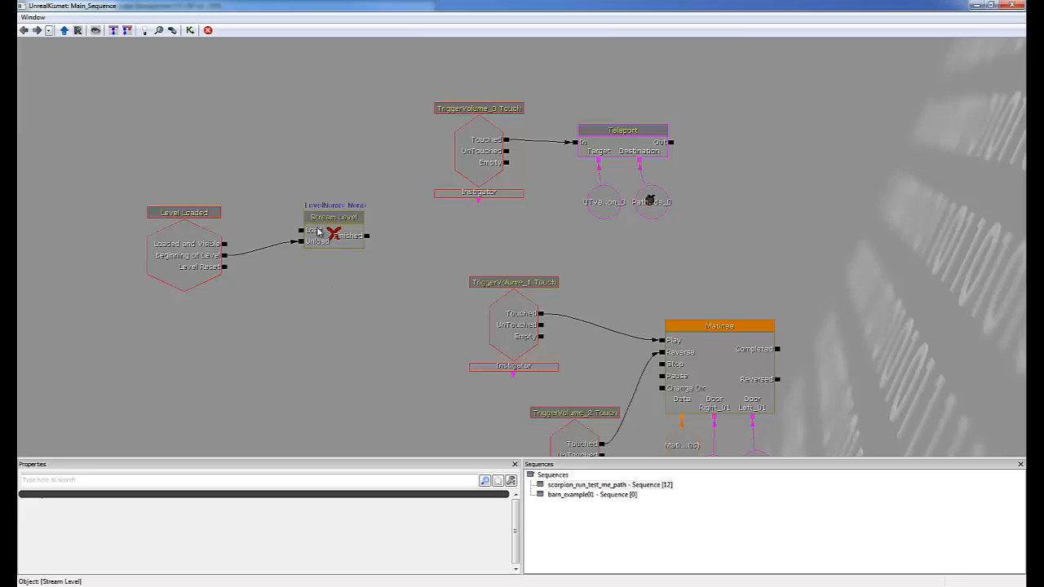
Set the Level Loaded event's Max Trigger Count to 0
{"action": "left_click", "coordinate": [217, 246]}
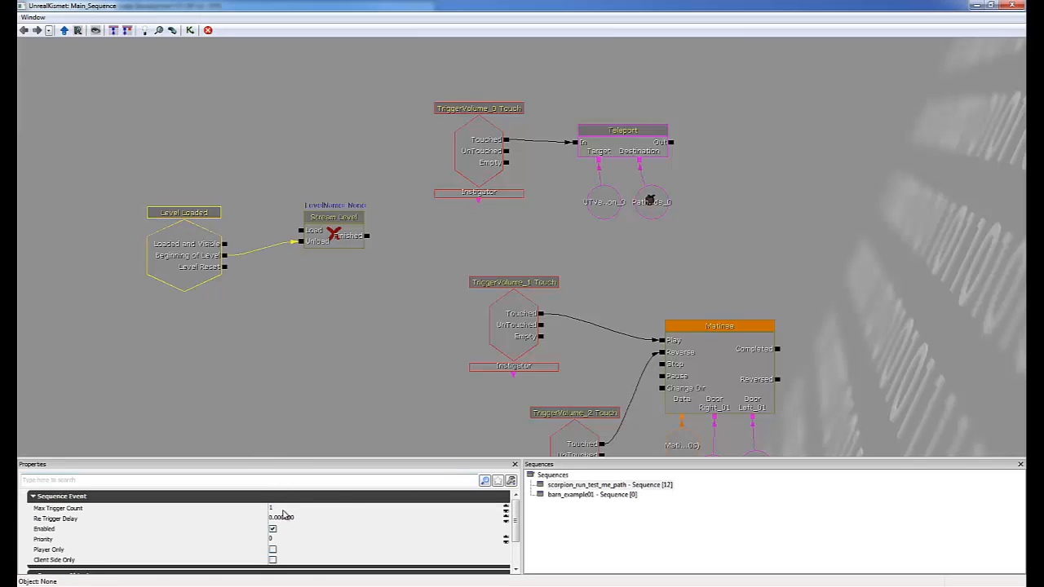
{"action": "left_click", "coordinate": [282, 508]}
{"action": "type", "text": "0"}
{"action": "key", "text": "Return"}
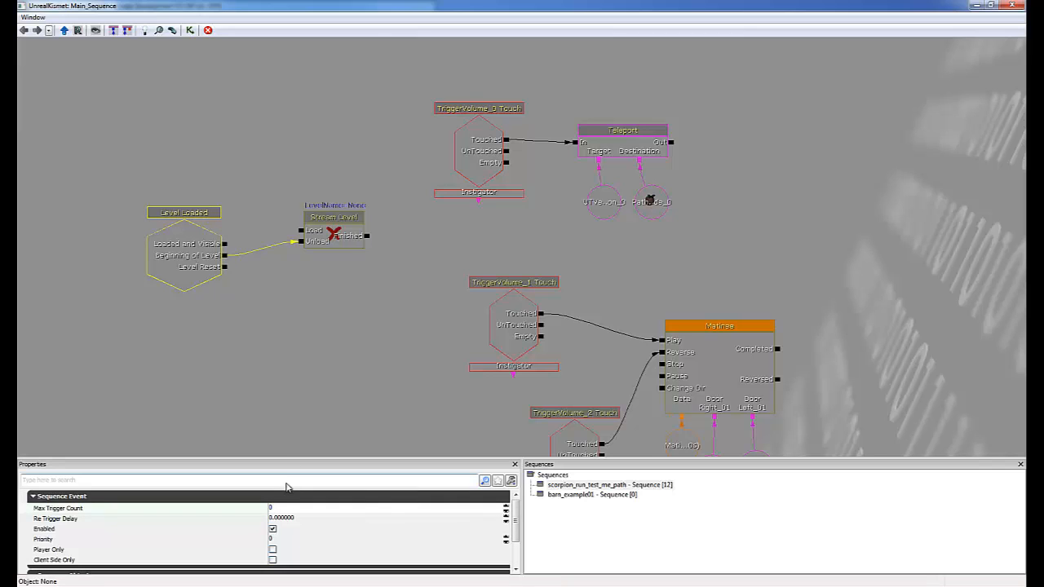
Set the Stream Level action's Level Name to barn_example01, checking the exact name in the level list
{"action": "left_click", "coordinate": [332, 227]}
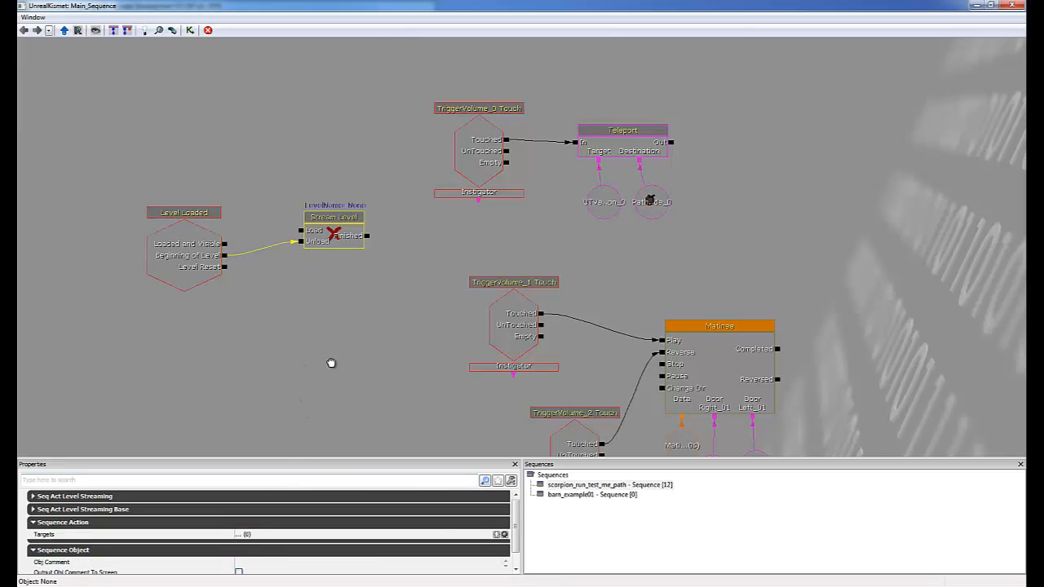
{"action": "left_click_drag", "start_coordinate": [333, 361], "coordinate": [299, 308]}
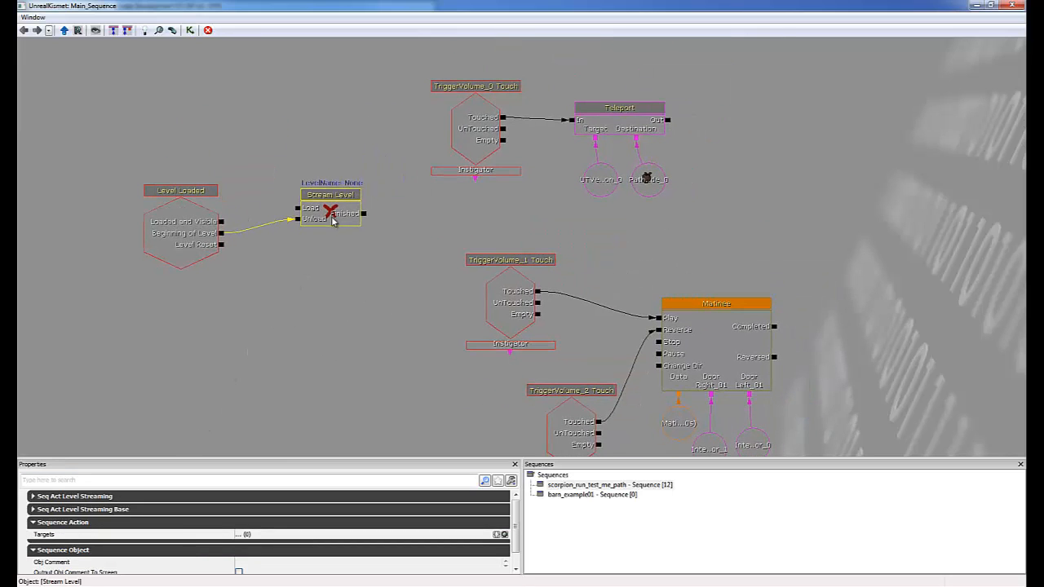
{"action": "left_click", "coordinate": [36, 497]}
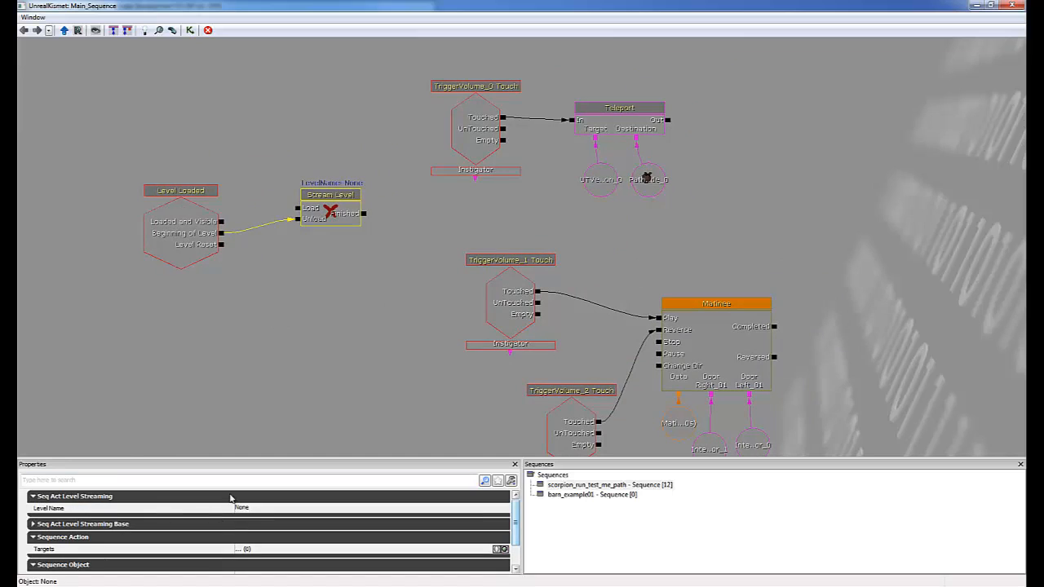
{"action": "left_click", "coordinate": [261, 506]}
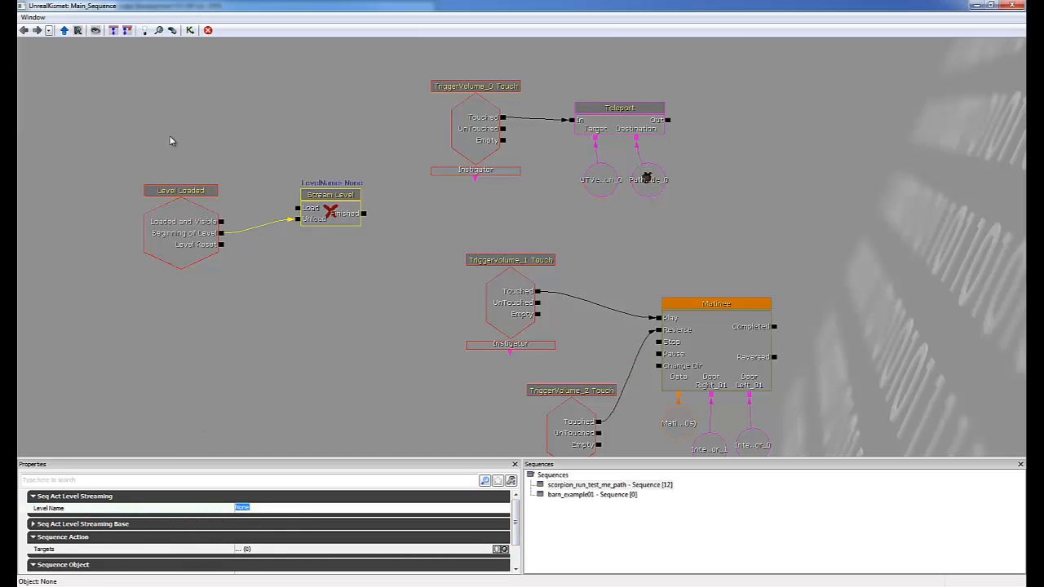
{"action": "left_click_drag", "start_coordinate": [18, 47], "coordinate": [228, 1]}
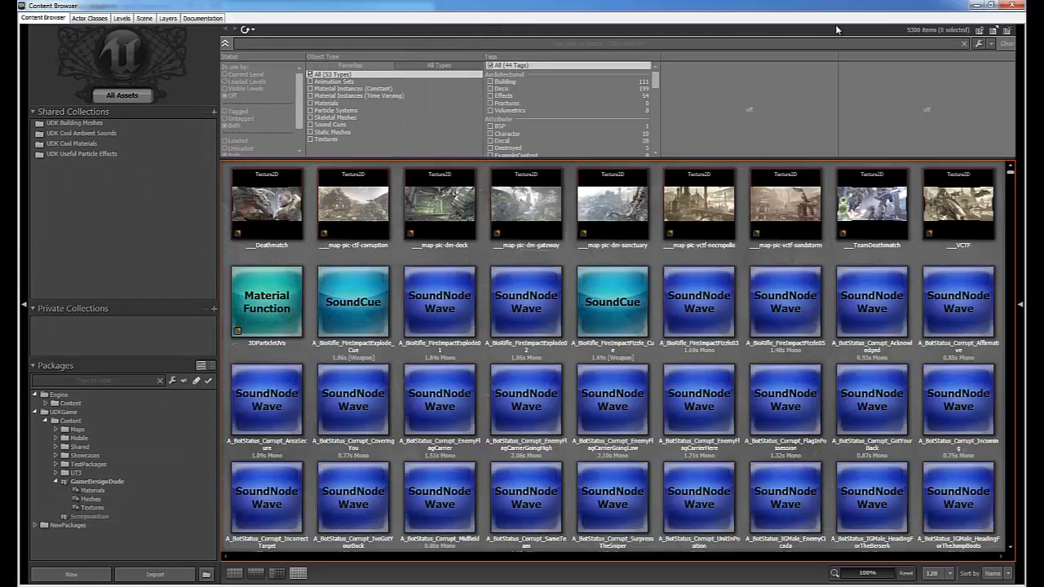
{"action": "left_click", "coordinate": [992, 7]}
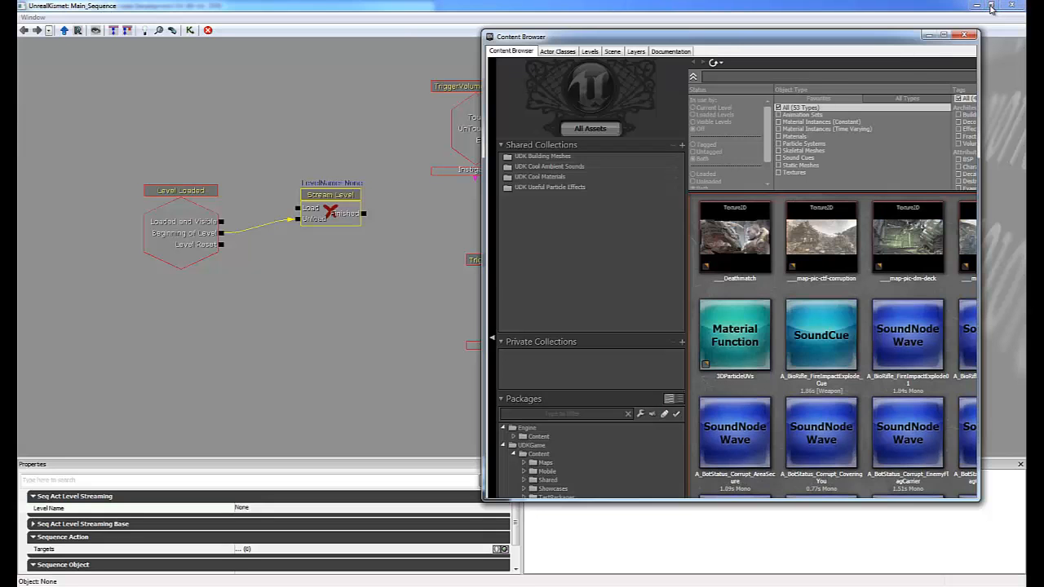
{"action": "left_click", "coordinate": [591, 52]}
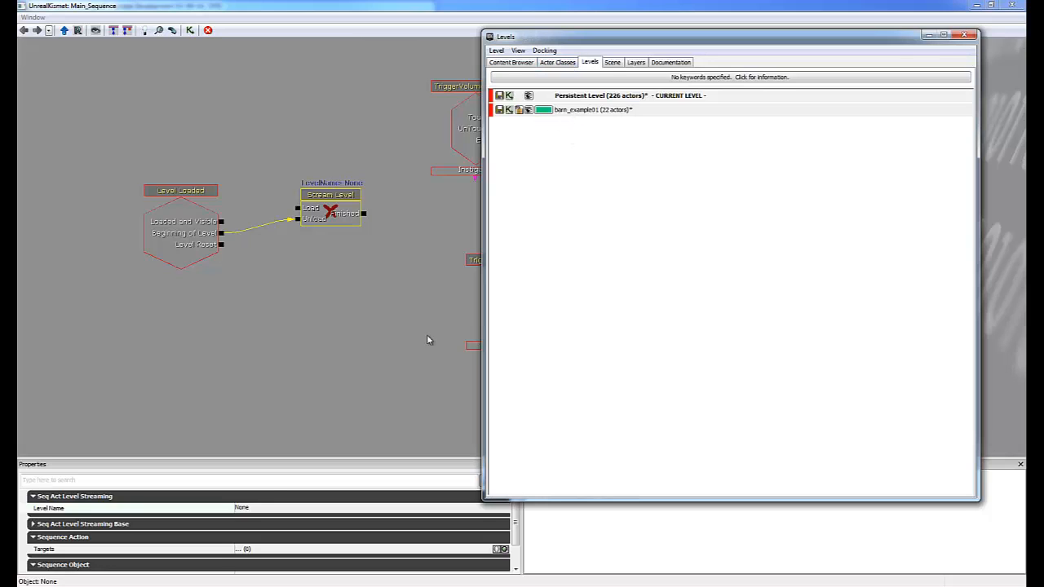
{"action": "left_click", "coordinate": [255, 511]}
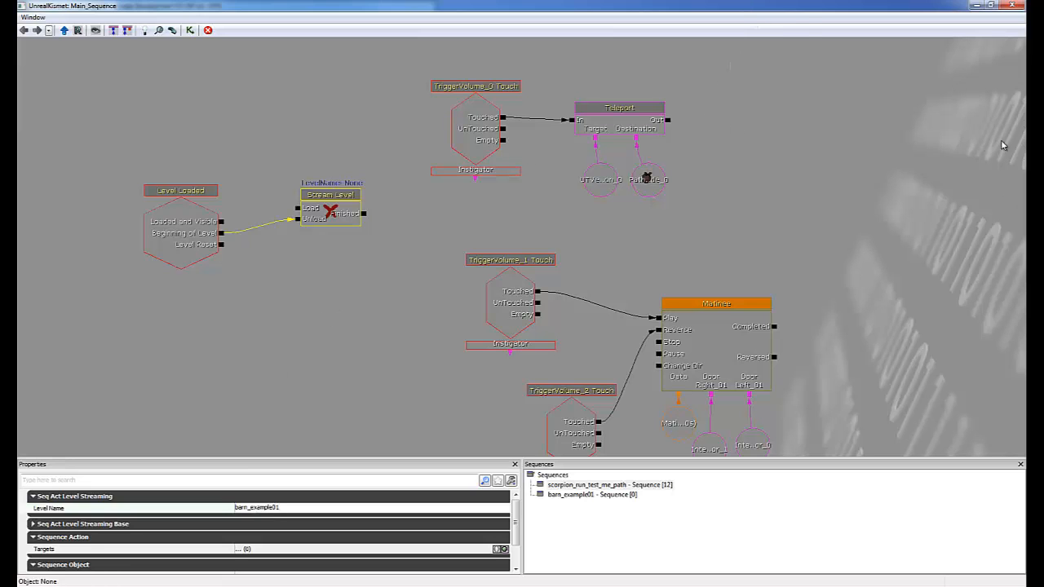
{"action": "left_click_drag", "start_coordinate": [799, 11], "coordinate": [421, 88]}
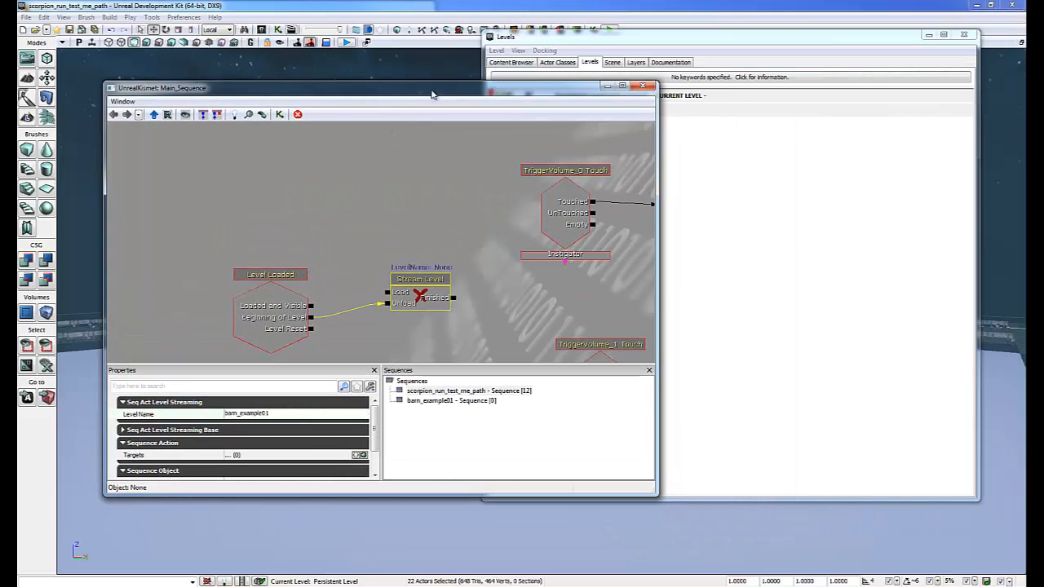
{"action": "left_click", "coordinate": [622, 86]}
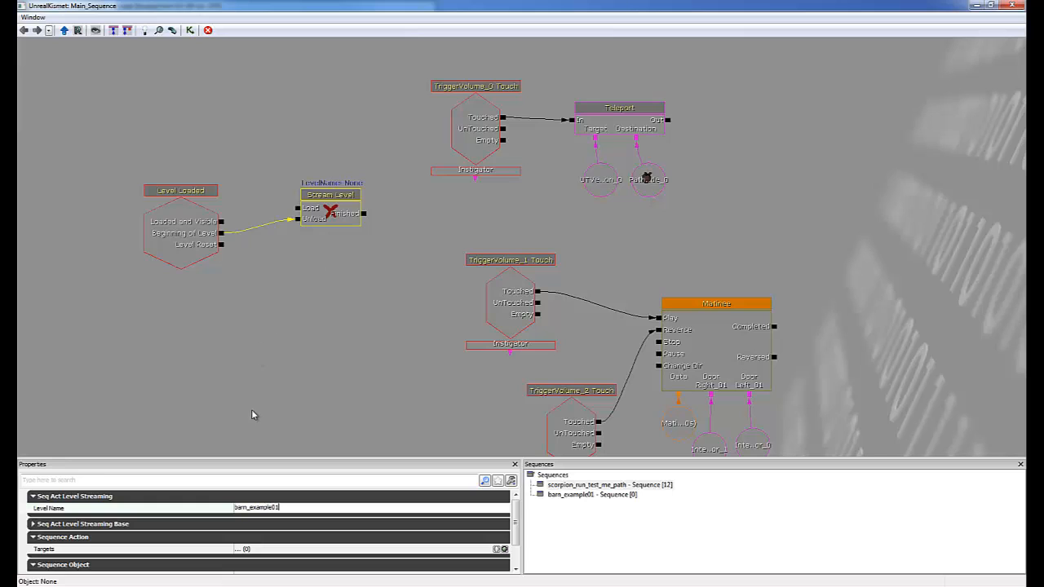
{"action": "left_click", "coordinate": [306, 304]}
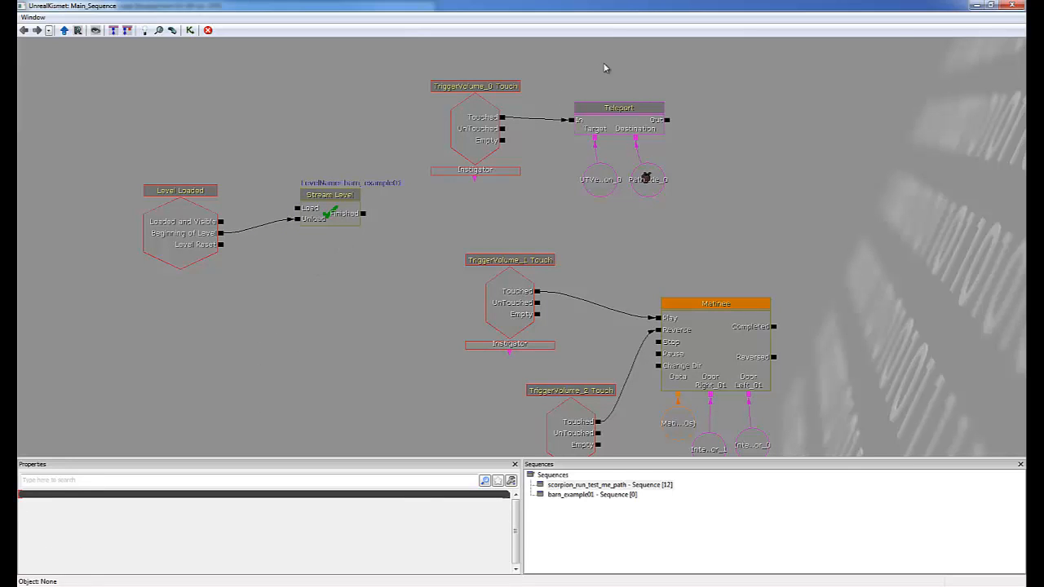
Restore the Kismet window to a smaller size and move it and the Levels window off the main viewport
{"action": "left_click", "coordinate": [991, 5]}
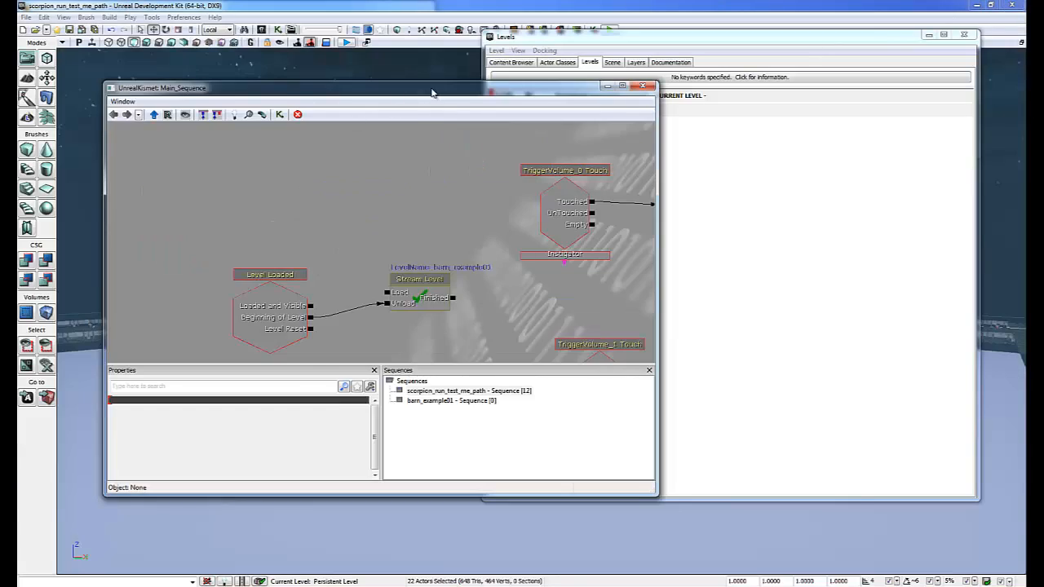
{"action": "left_click_drag", "start_coordinate": [433, 93], "coordinate": [0, 71]}
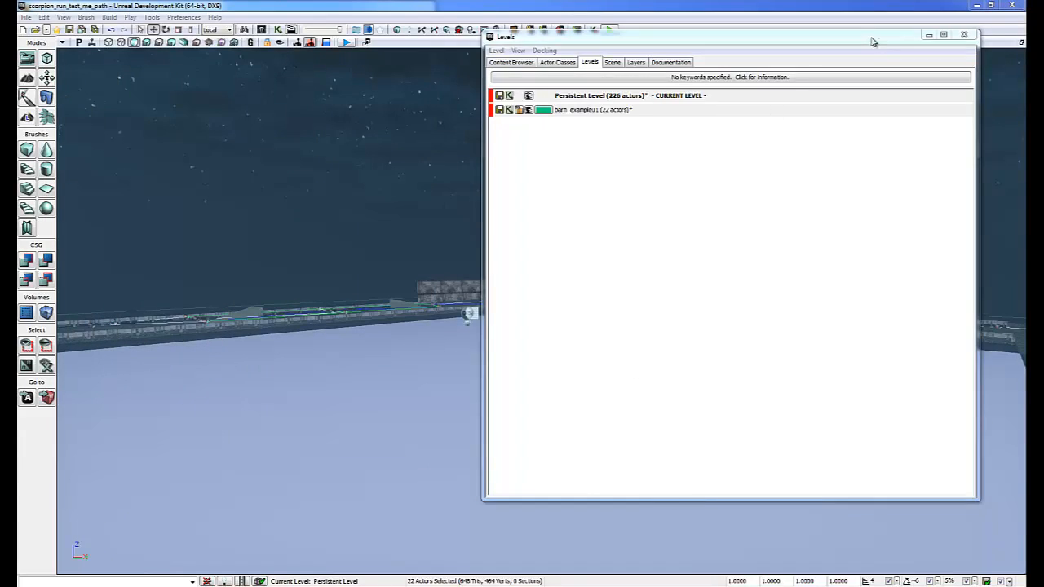
{"action": "left_click_drag", "start_coordinate": [872, 41], "coordinate": [1043, 55]}
{"action": "left_click_drag", "start_coordinate": [438, 384], "coordinate": [477, 441]}
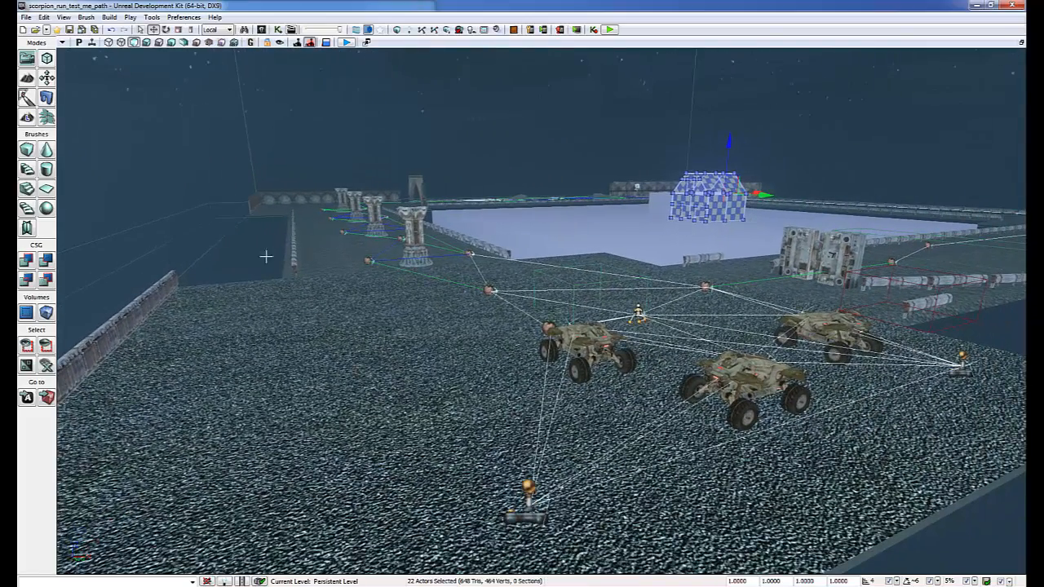
Place the cube builder brush around the nearby scorpion vehicle, and move it onto the open ground beside the vehicle
{"action": "left_click", "coordinate": [35, 151]}
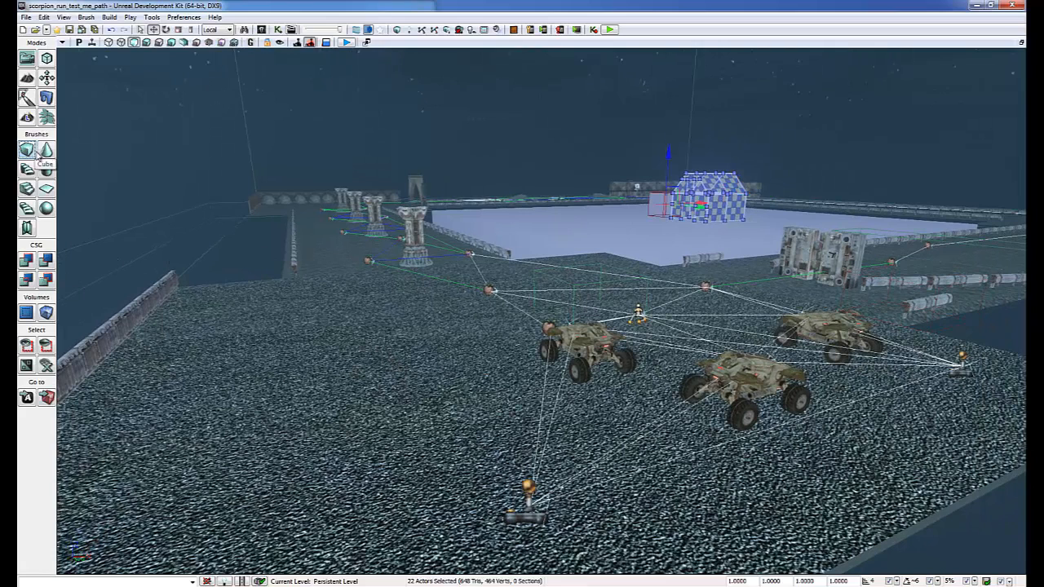
{"action": "left_click", "coordinate": [587, 346]}
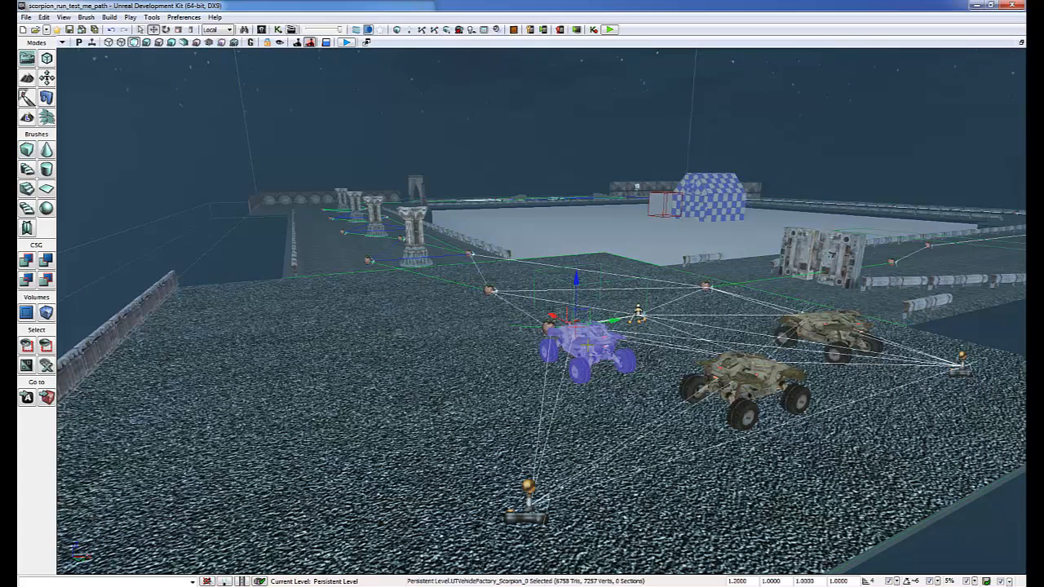
{"action": "left_click", "coordinate": [34, 157]}
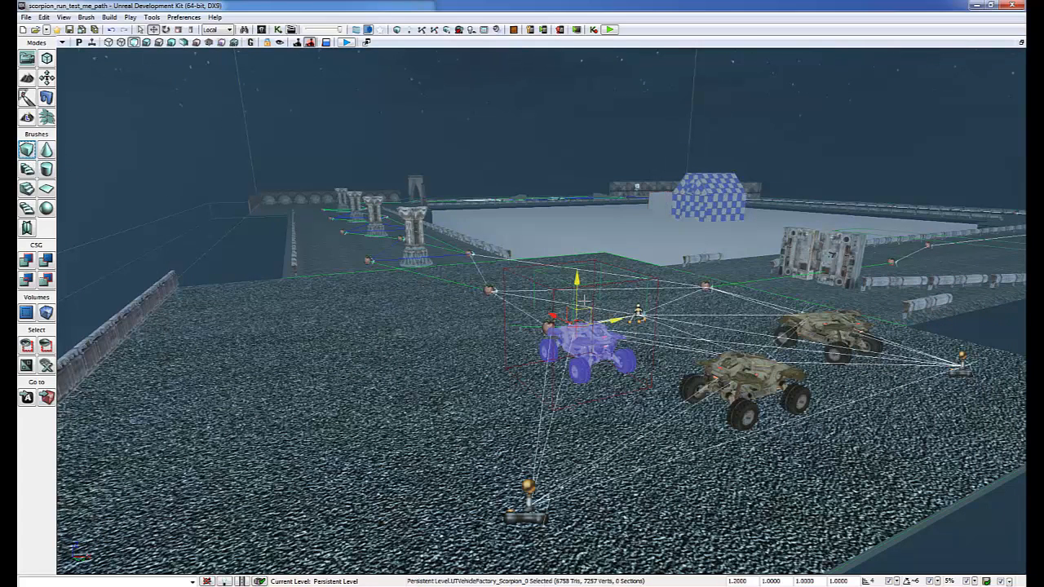
{"action": "left_click", "coordinate": [604, 282]}
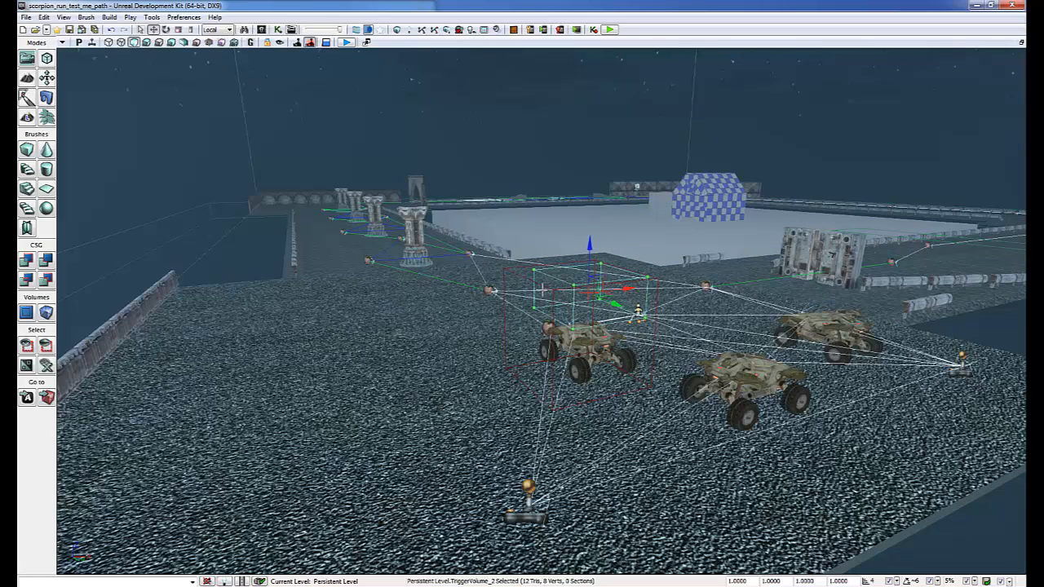
{"action": "left_click", "coordinate": [514, 274]}
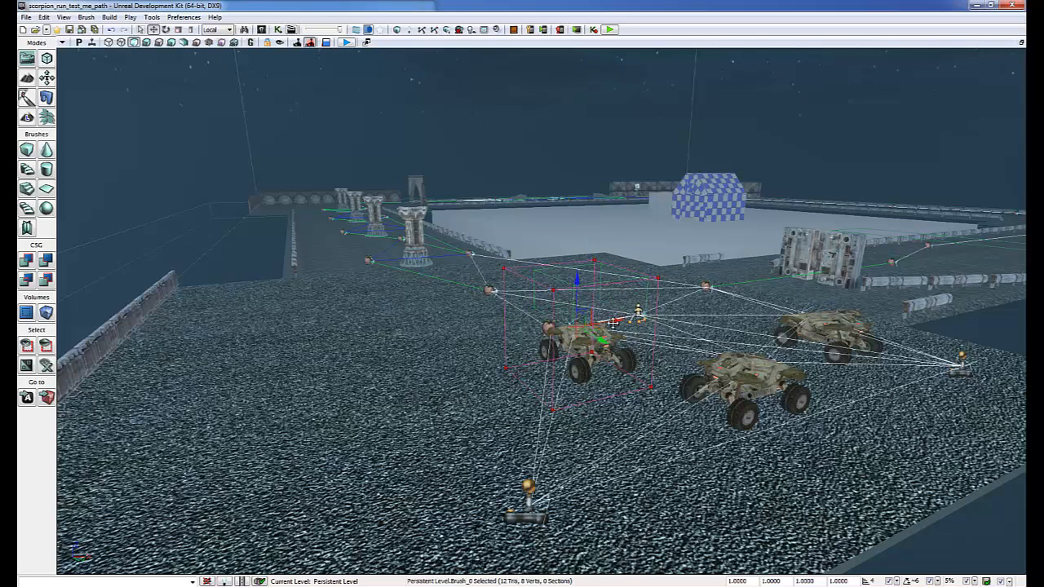
{"action": "mouse_move", "coordinate": [620, 323]}
{"action": "left_mouse_down"}
{"action": "mouse_move", "coordinate": [517, 341]}
{"action": "mouse_move", "coordinate": [556, 399]}
{"action": "left_mouse_up"}
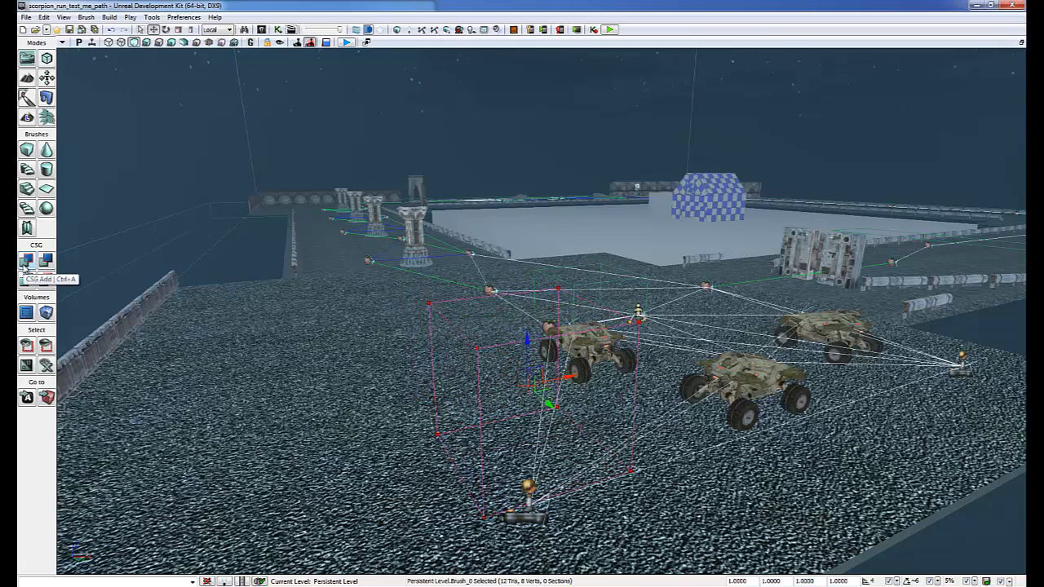
Create a TriggerVolume from the builder brush, move the brush aside and select the new volume
{"action": "left_click", "coordinate": [46, 314]}
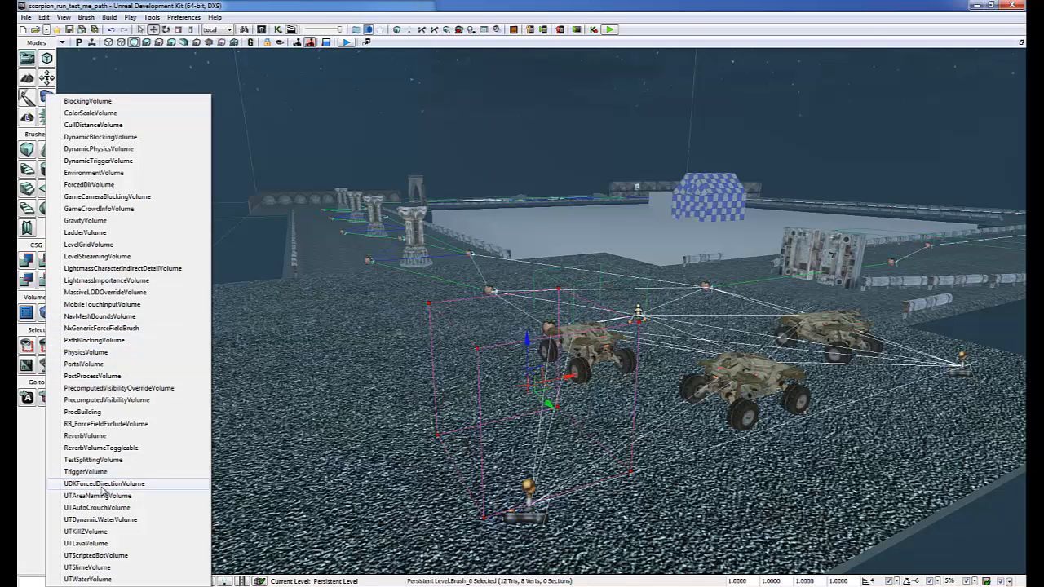
{"action": "left_click", "coordinate": [104, 483]}
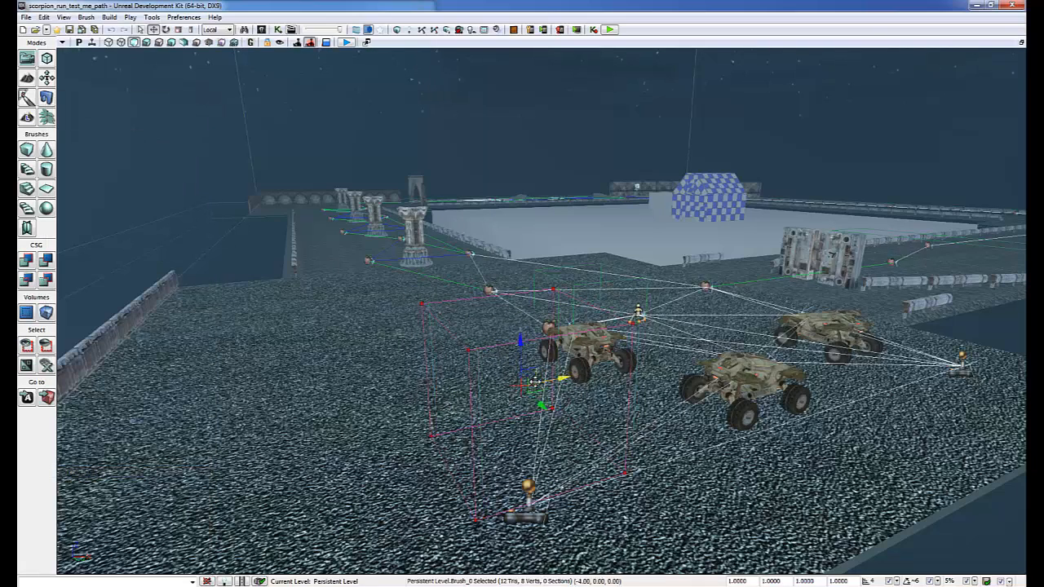
{"action": "left_click", "coordinate": [492, 346]}
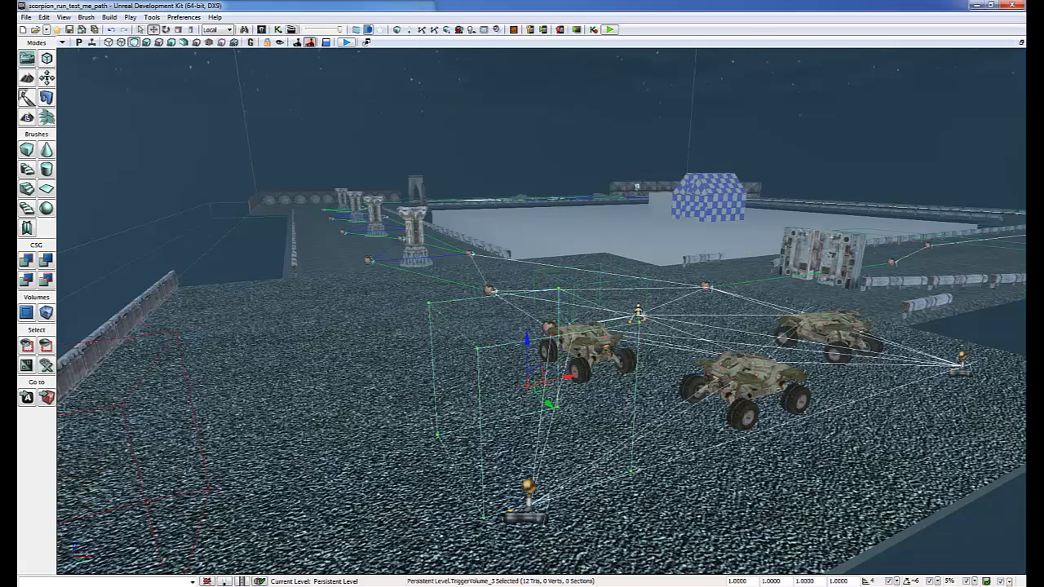
Bring Kismet back into view and add a Touch event for TriggerVolume_3 in the empty space below the Level Loaded event
{"action": "left_click_drag", "start_coordinate": [18, 85], "coordinate": [530, 32]}
{"action": "left_click_drag", "start_coordinate": [336, 132], "coordinate": [385, 101]}
{"action": "right_click", "coordinate": [346, 243]}
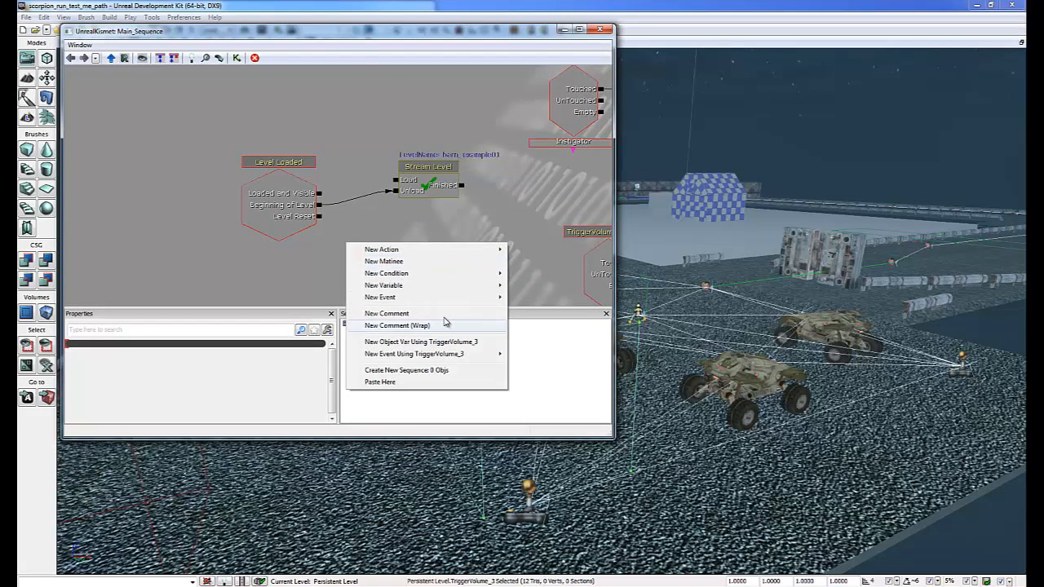
{"action": "mouse_move", "coordinate": [441, 355]}
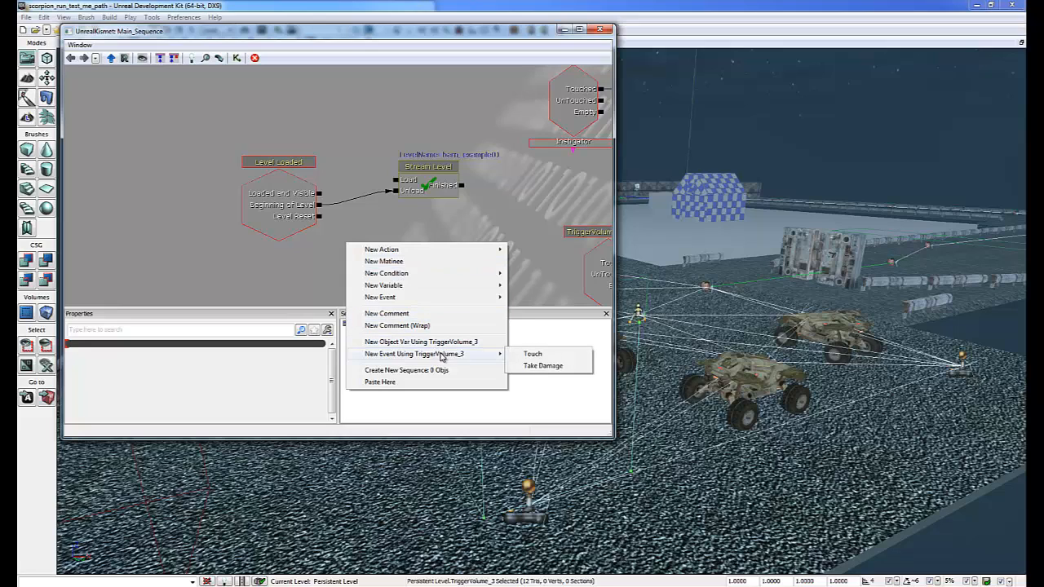
{"action": "left_click", "coordinate": [532, 355]}
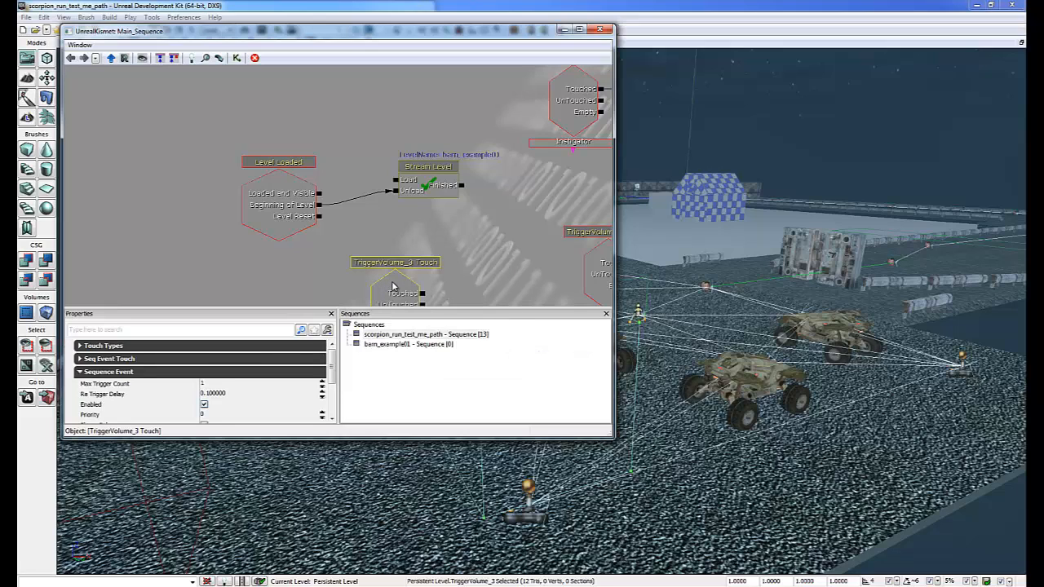
Place the TriggerVolume_3 Touch event above Level Loaded and connect its Touched output to the Stream Level action's Load input
{"action": "left_click_drag", "start_coordinate": [392, 282], "coordinate": [394, 181]}
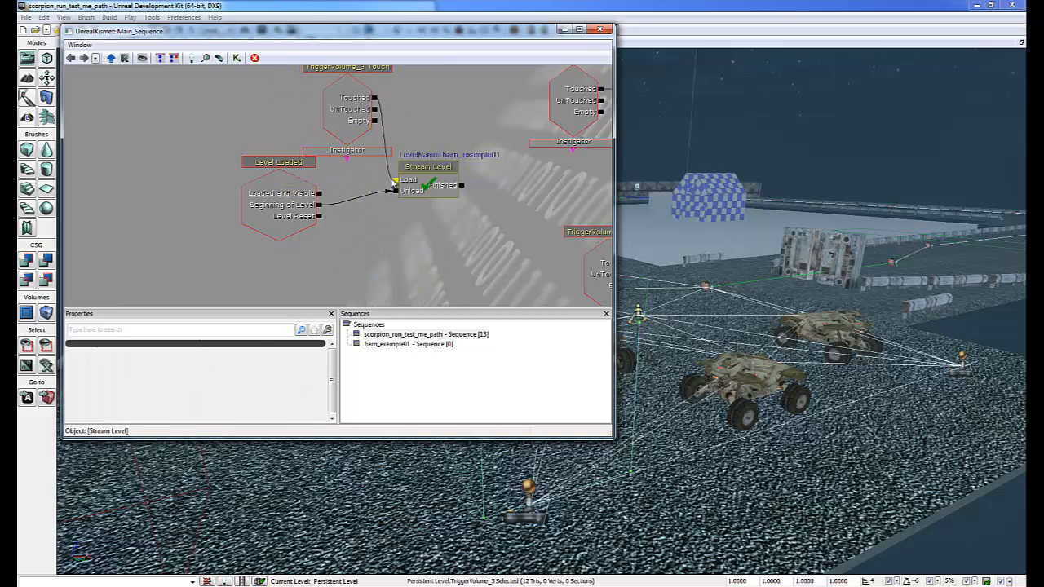
{"action": "left_click", "coordinate": [338, 127]}
{"action": "left_click_drag", "start_coordinate": [338, 126], "coordinate": [282, 121], "text": "ctrl"}
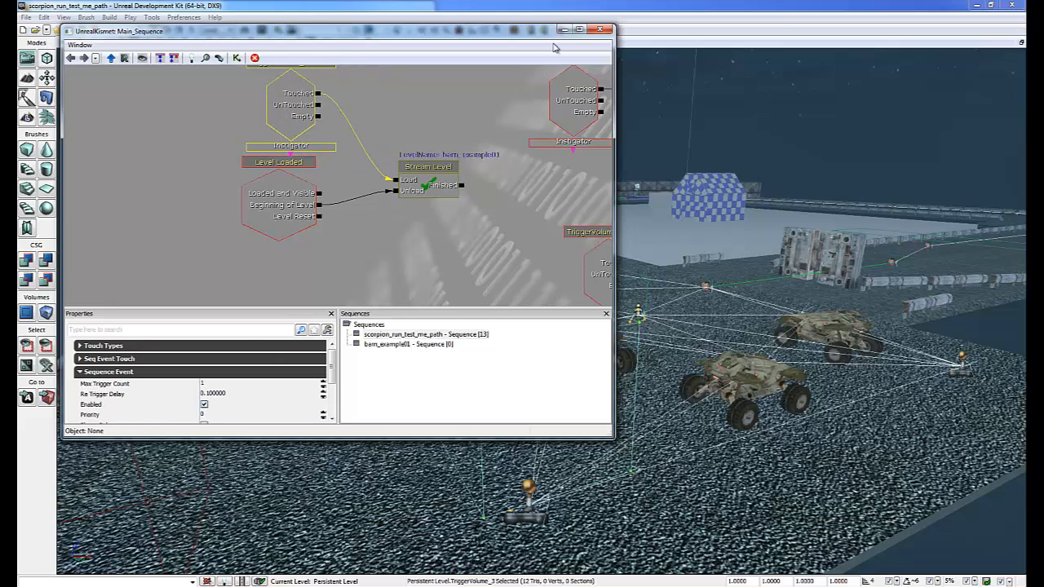
Close Kismet and save the scorpion_run_test_me_path map
{"action": "left_click", "coordinate": [600, 30]}
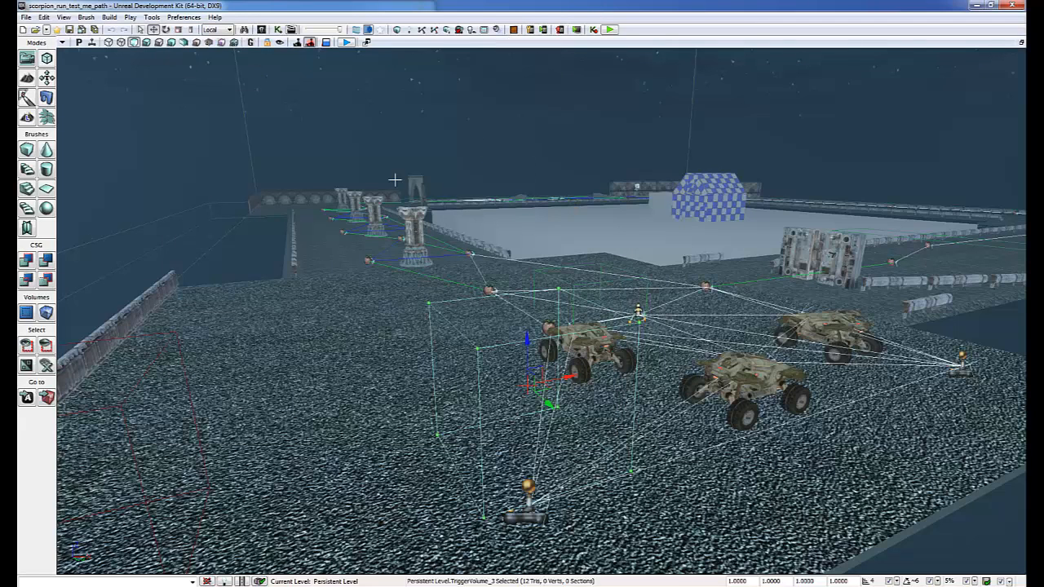
{"action": "left_click", "coordinate": [70, 30]}
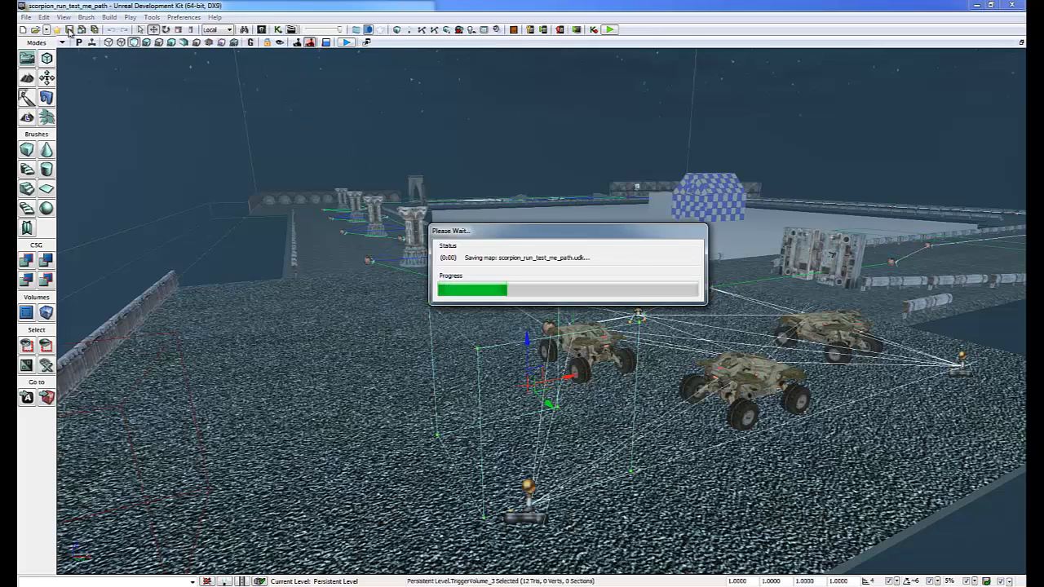
Play the map in an editor preview window to check the barn streaming, and end it with the console command quit
{"action": "left_click", "coordinate": [610, 29]}
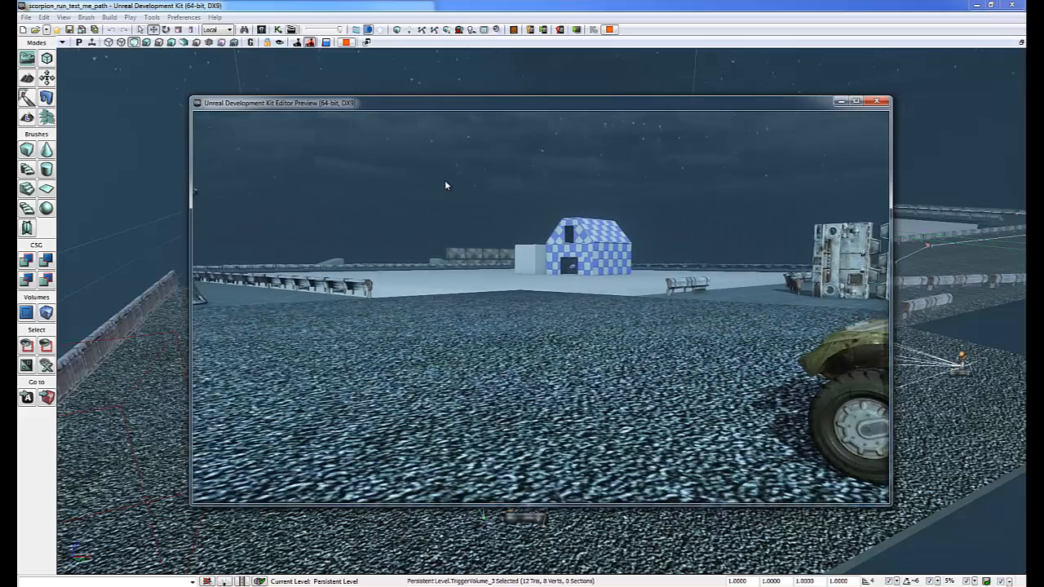
{"action": "key", "text": "grave"}
{"action": "type", "text": "exit"}
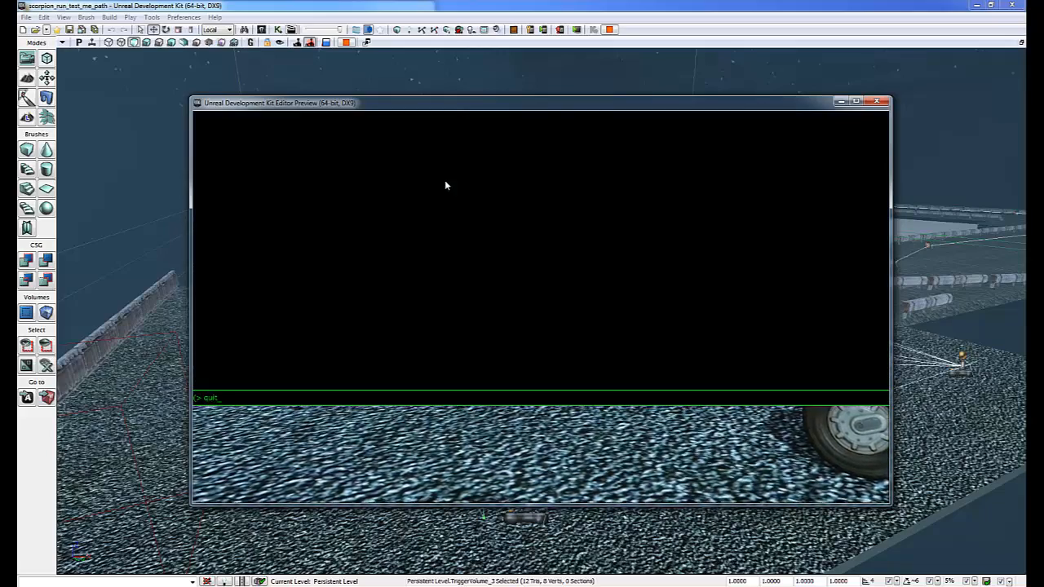
{"action": "key", "text": "Return"}
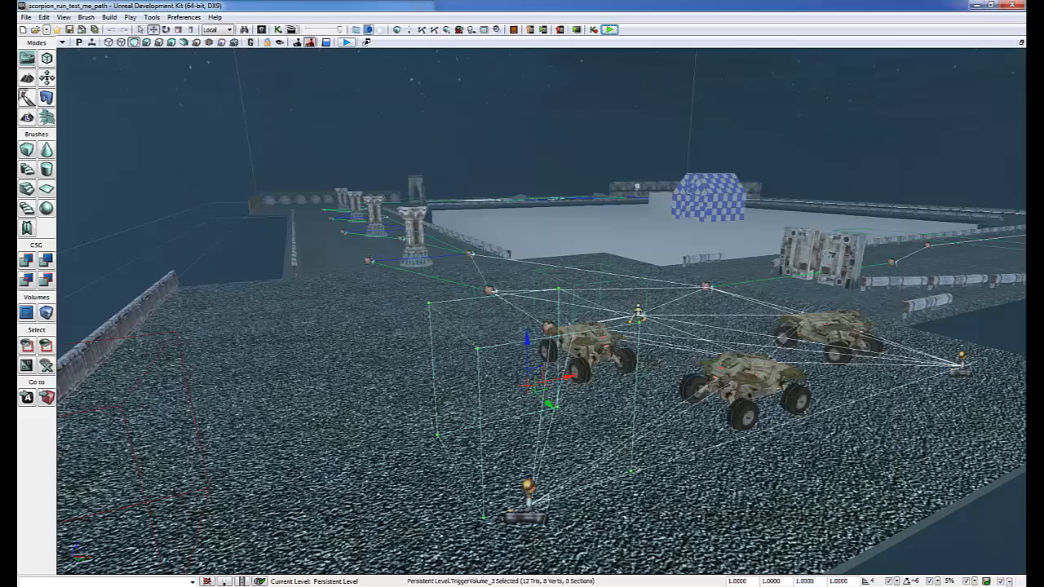